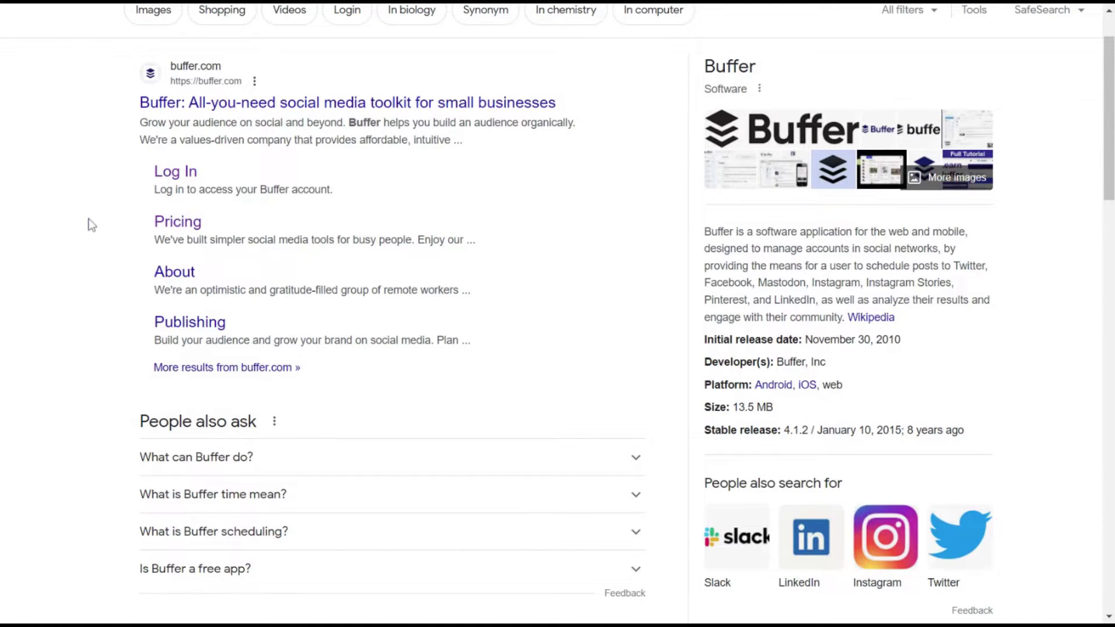
scroll(88, 219, up, 2)
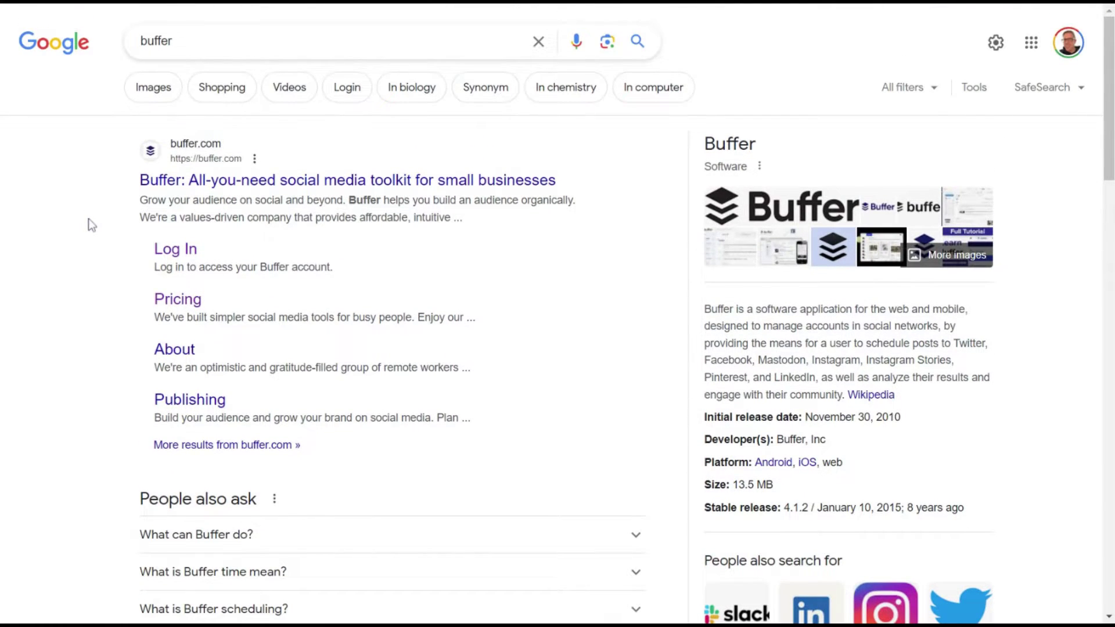
scroll(87, 225, down, 2)
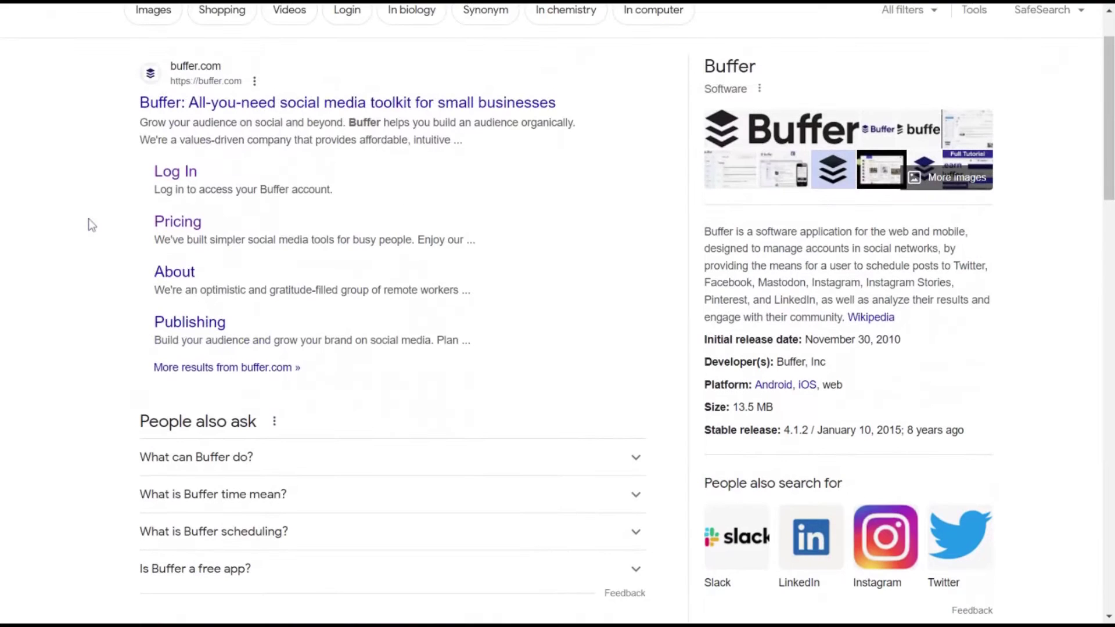
- Open Buffer's pricing page to review the plan cards
click(177, 222)
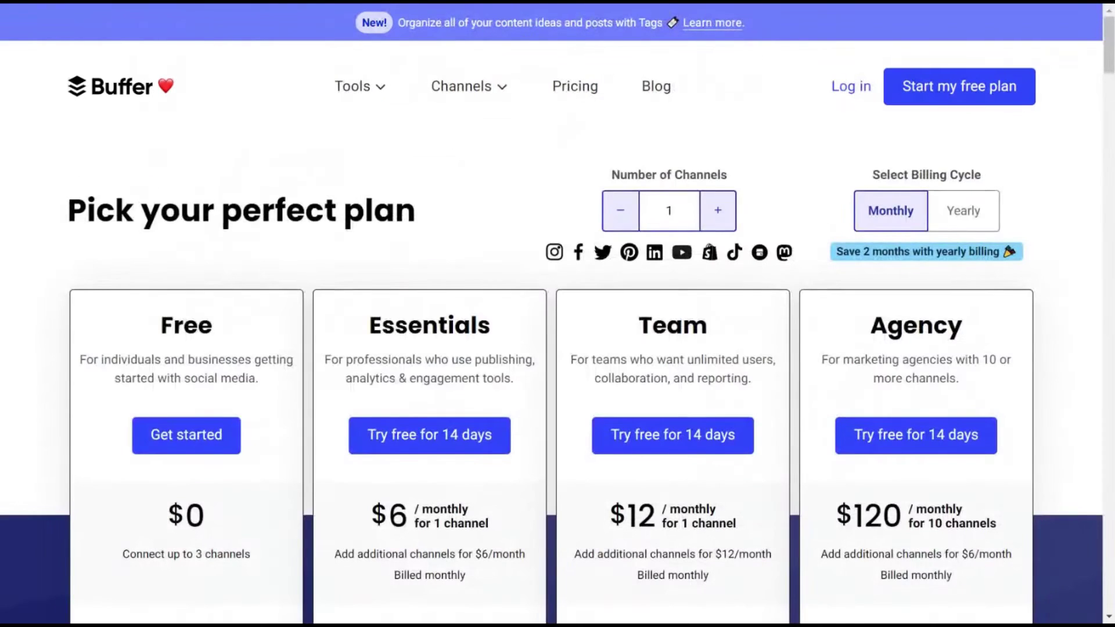
scroll(301, 210, down, 3)
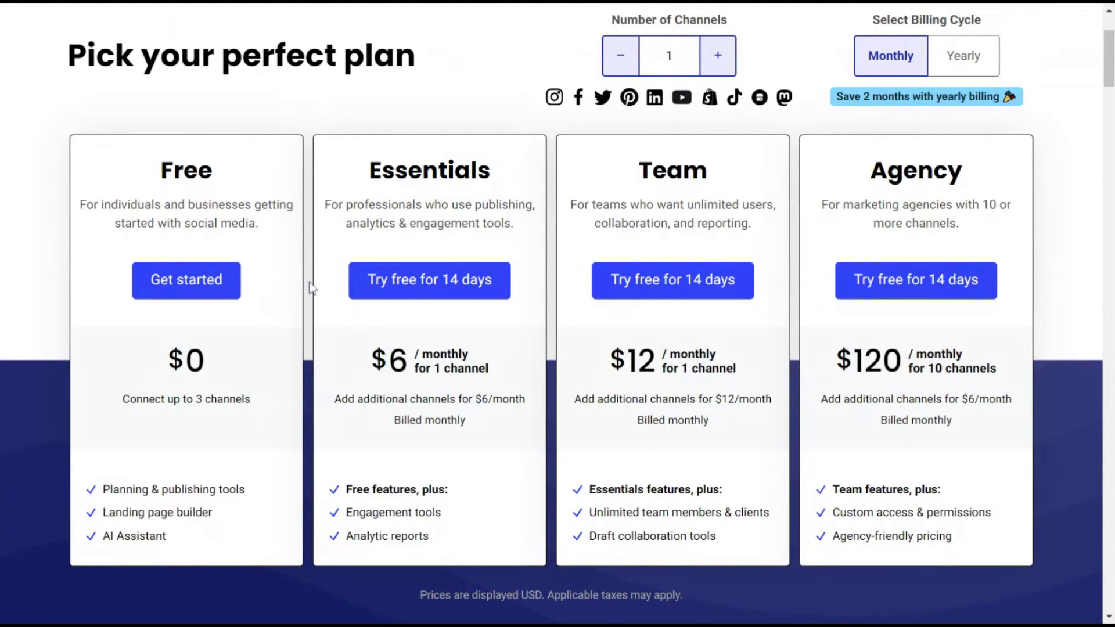
scroll(312, 287, down, 2)
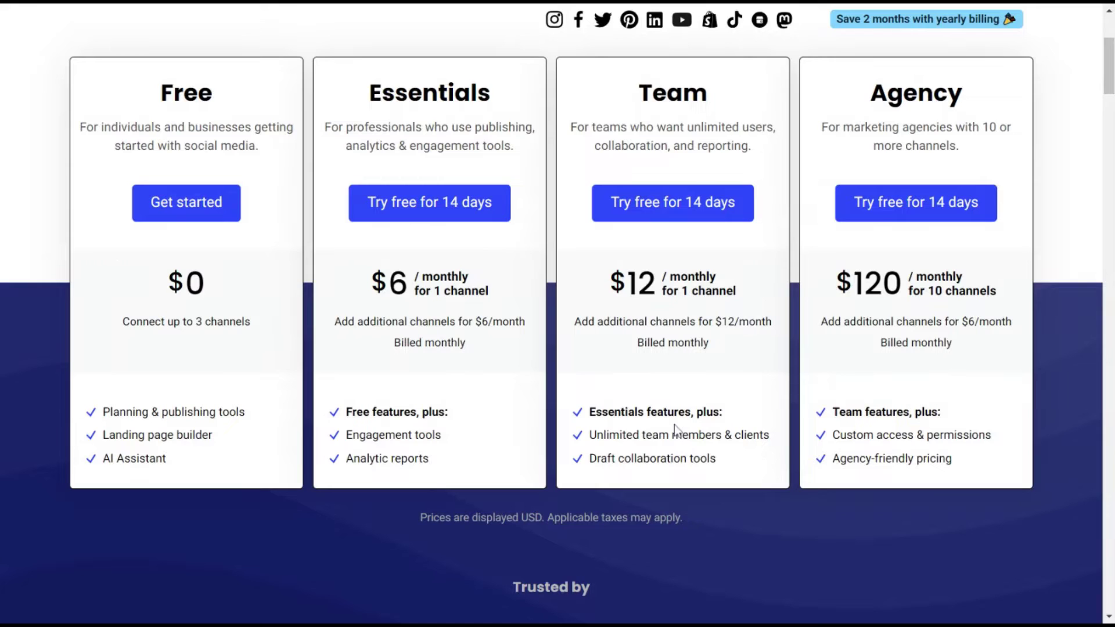
scroll(672, 424, up, 5)
scroll(672, 424, up, 3)
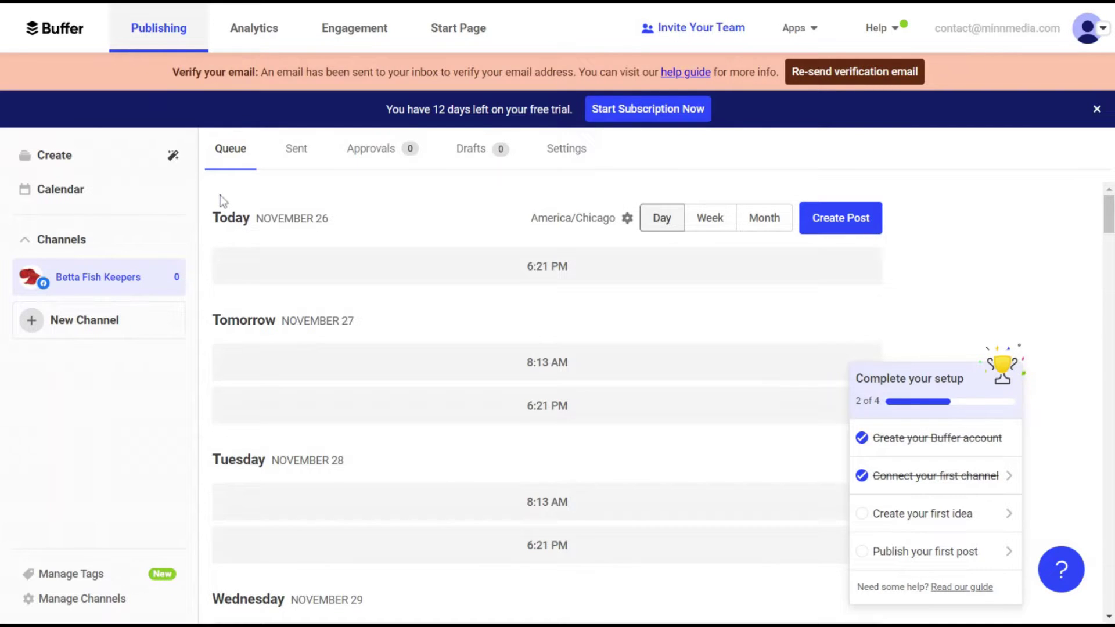
scroll(224, 196, down, 1)
scroll(224, 196, up, 1)
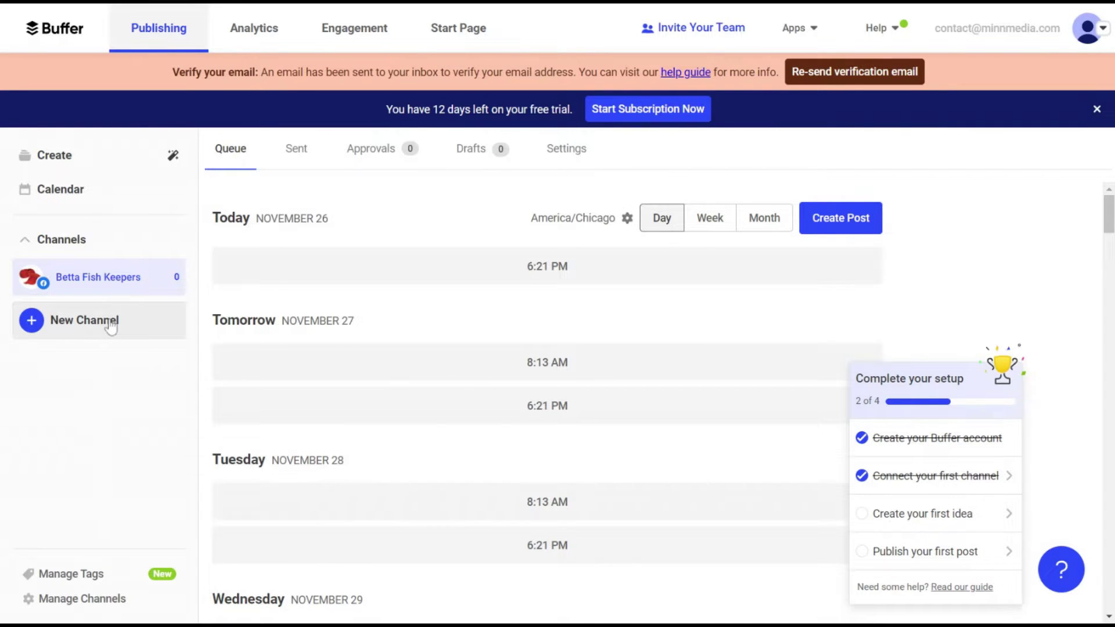
click(83, 319)
scroll(342, 320, down, 3)
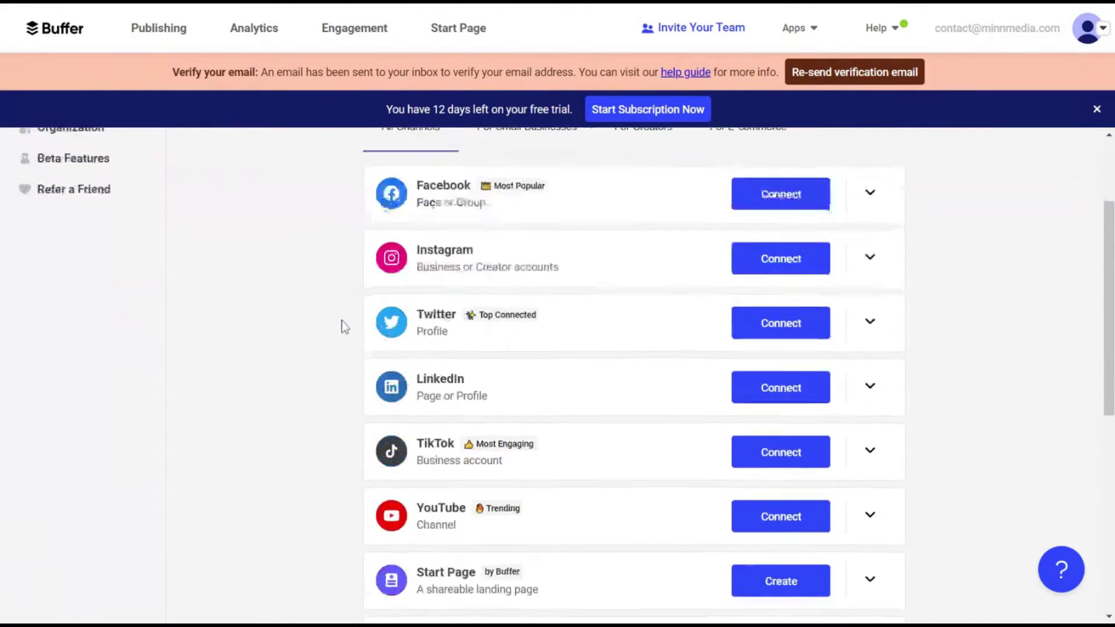
scroll(535, 296, down, 3)
scroll(536, 313, down, 3)
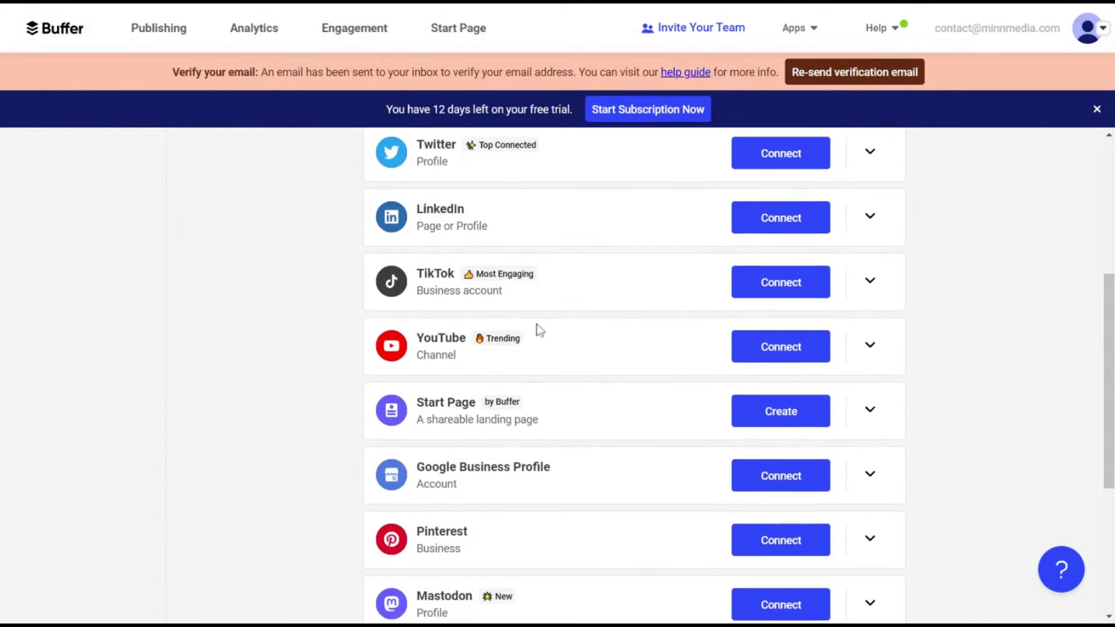
scroll(539, 332, down, 3)
scroll(539, 335, down, 2)
scroll(539, 336, up, 2)
scroll(539, 335, up, 4)
scroll(540, 336, up, 4)
scroll(541, 338, up, 2)
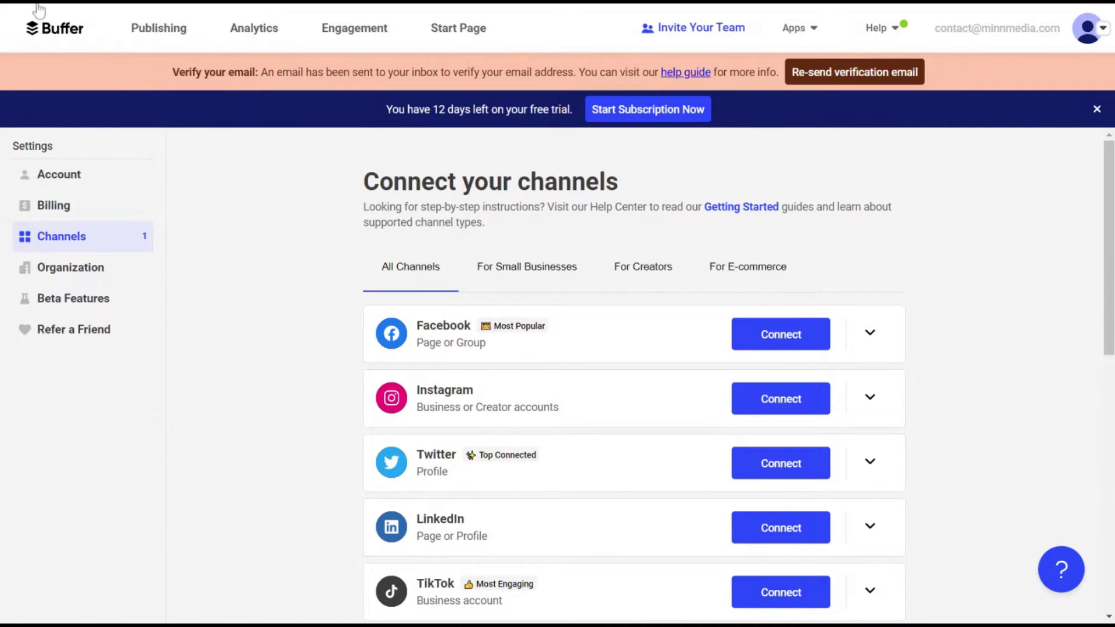
click(159, 28)
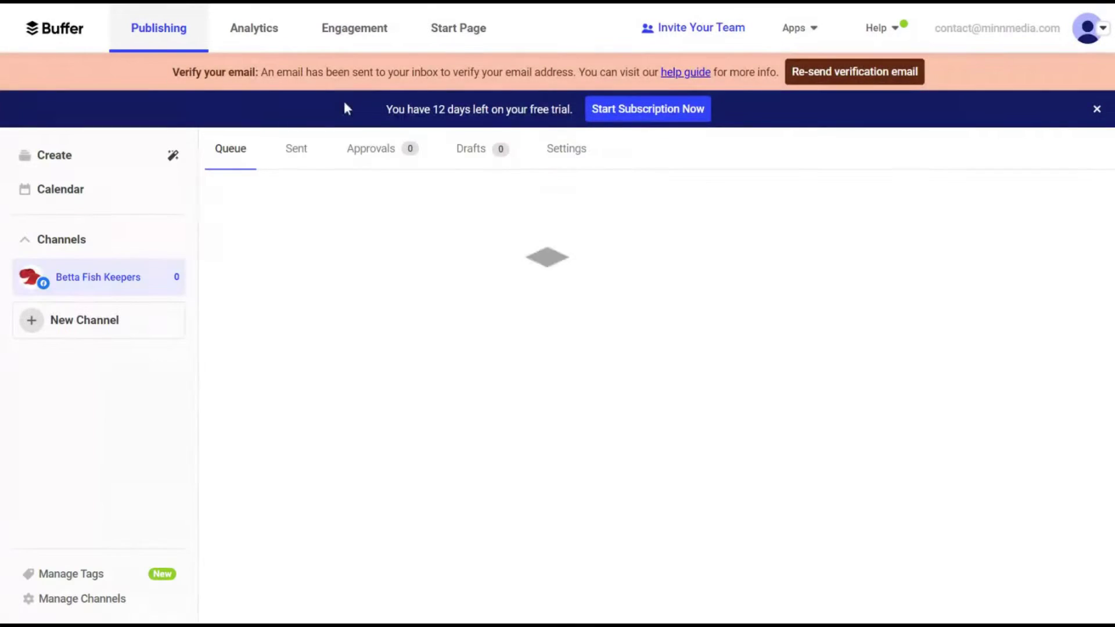
scroll(214, 219, down, 2)
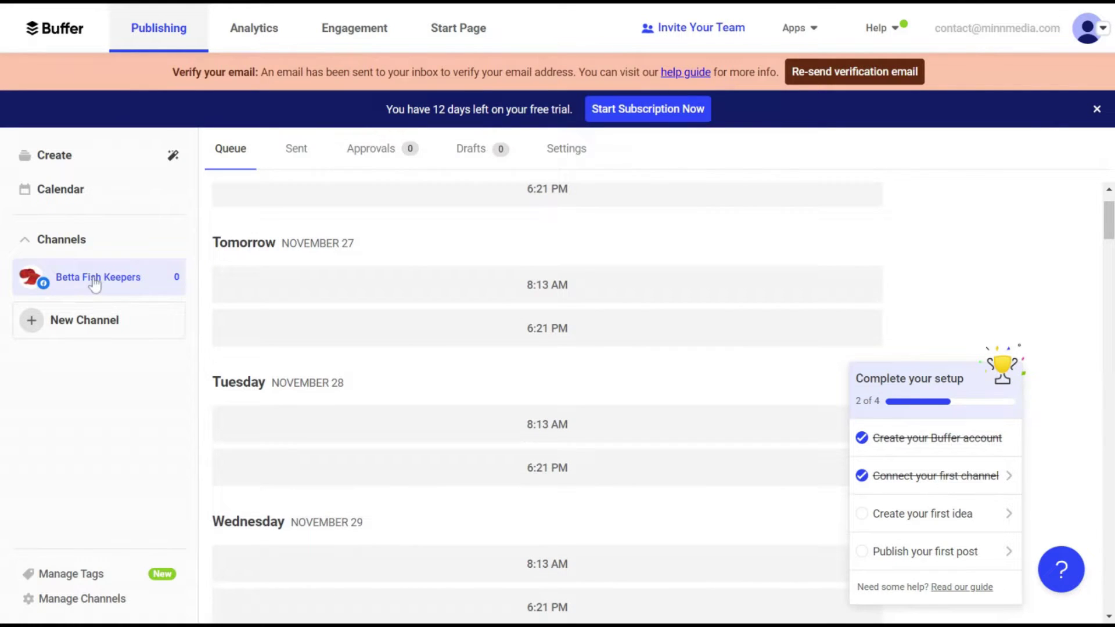
scroll(94, 283, up, 2)
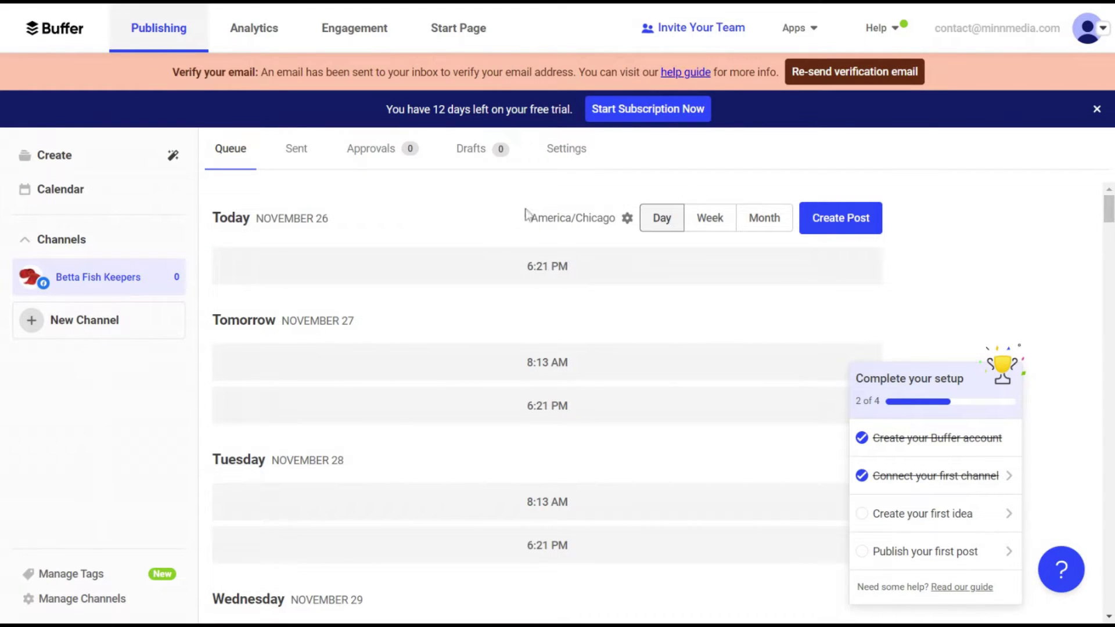
mouse_move(547, 265)
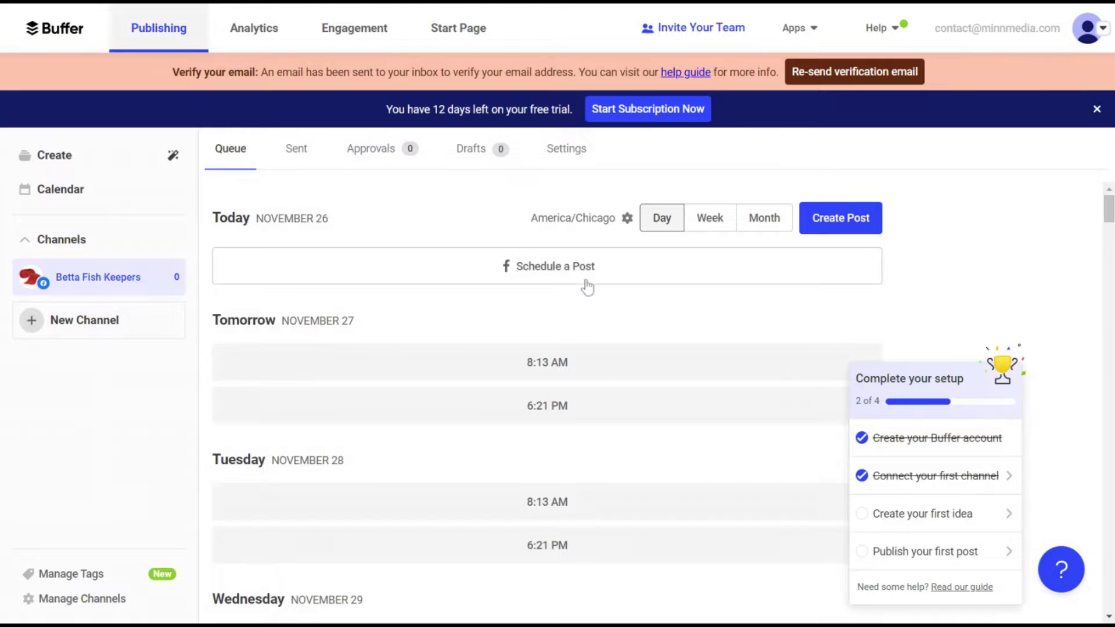
scroll(364, 340, down, 3)
scroll(364, 340, down, 2)
scroll(364, 340, up, 5)
- Open Buffer Analytics showing 15,025 total audience, 176 impressions and the Betta Fish Keepers overview
click(272, 36)
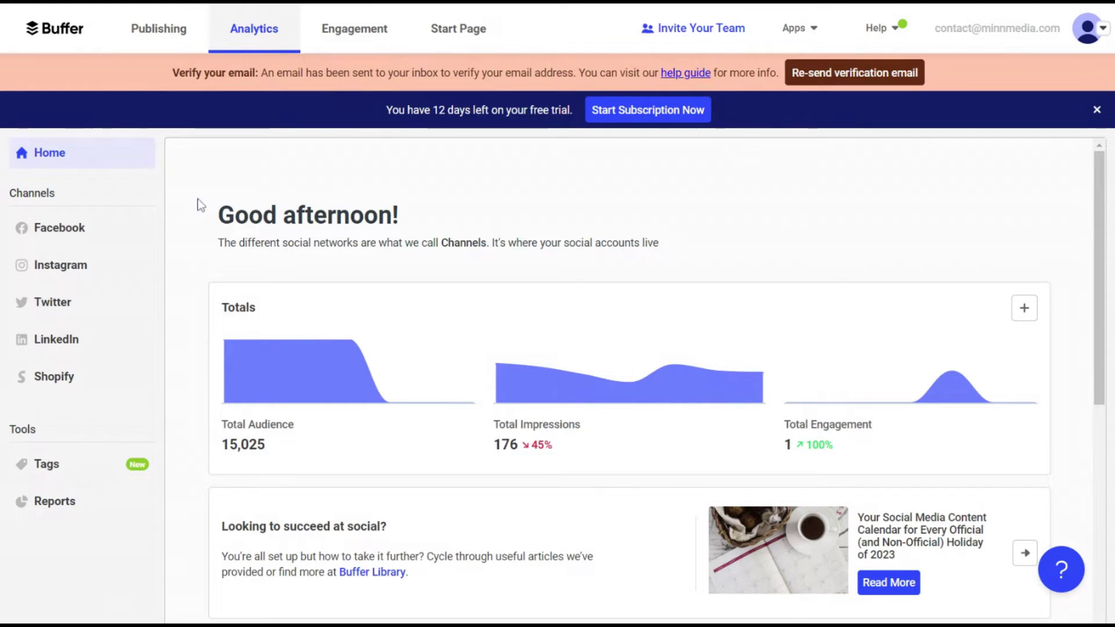
scroll(198, 198, down, 2)
scroll(197, 199, down, 1)
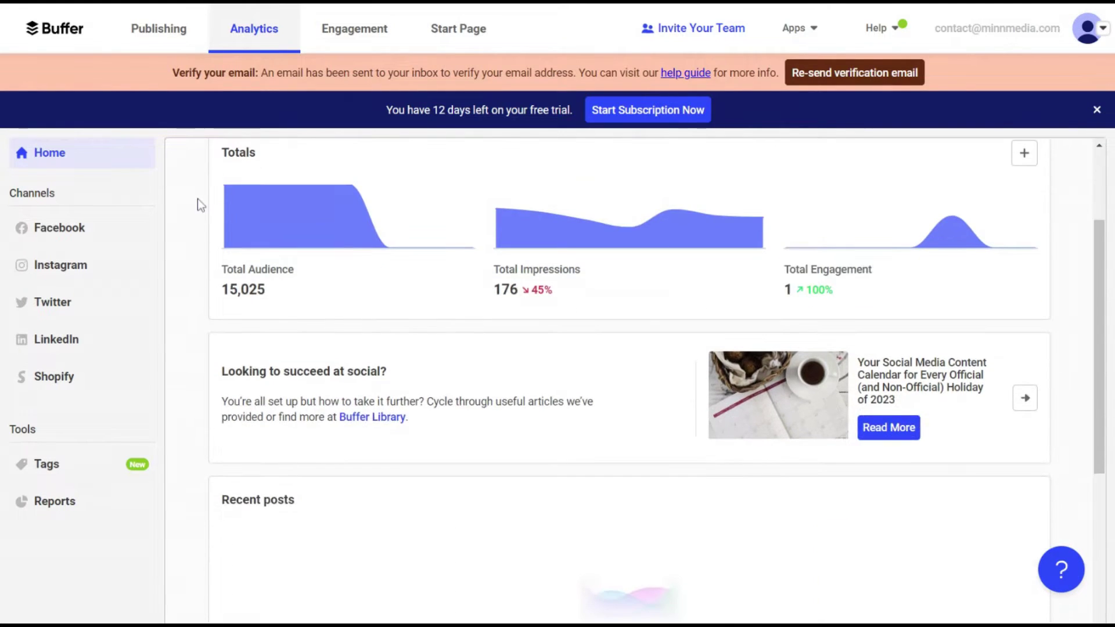
scroll(195, 200, up, 3)
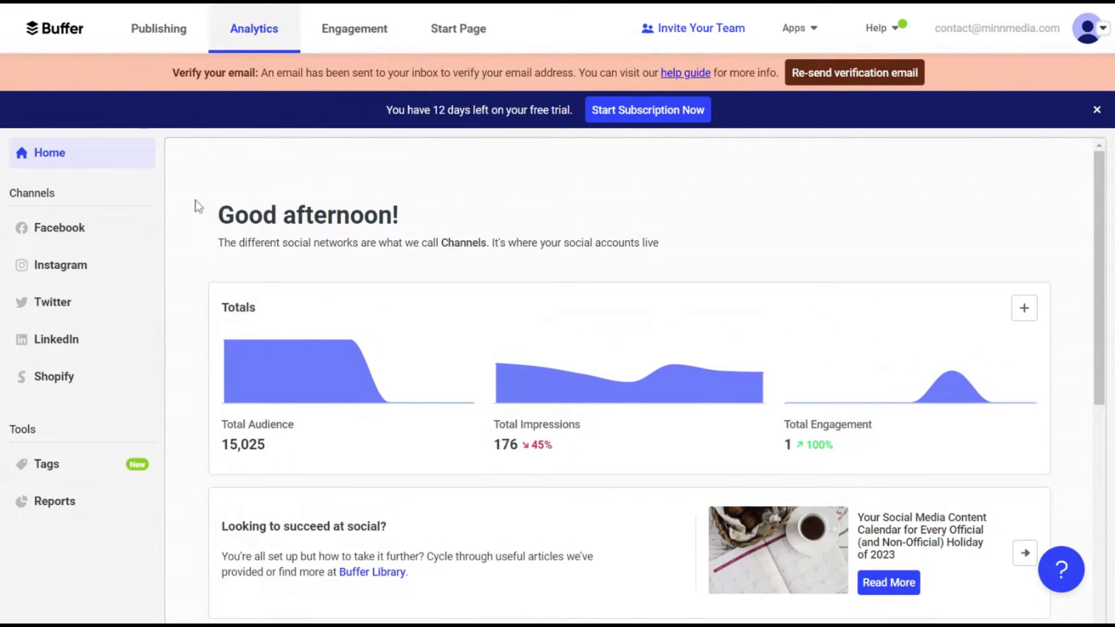
scroll(195, 200, down, 3)
scroll(195, 199, down, 1)
scroll(195, 200, down, 3)
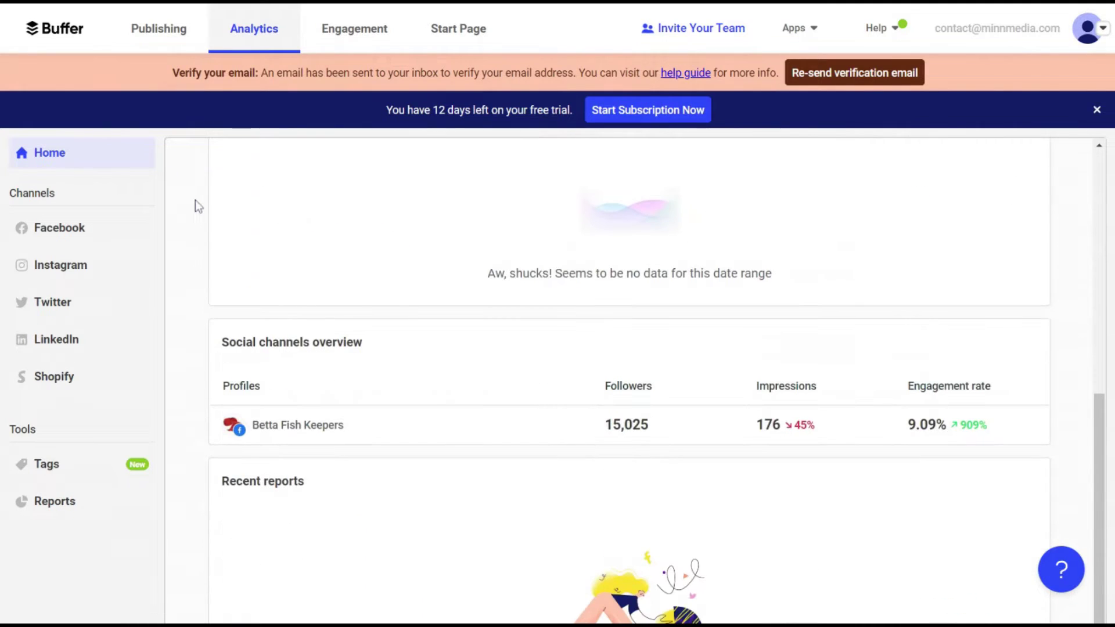
scroll(195, 200, down, 1)
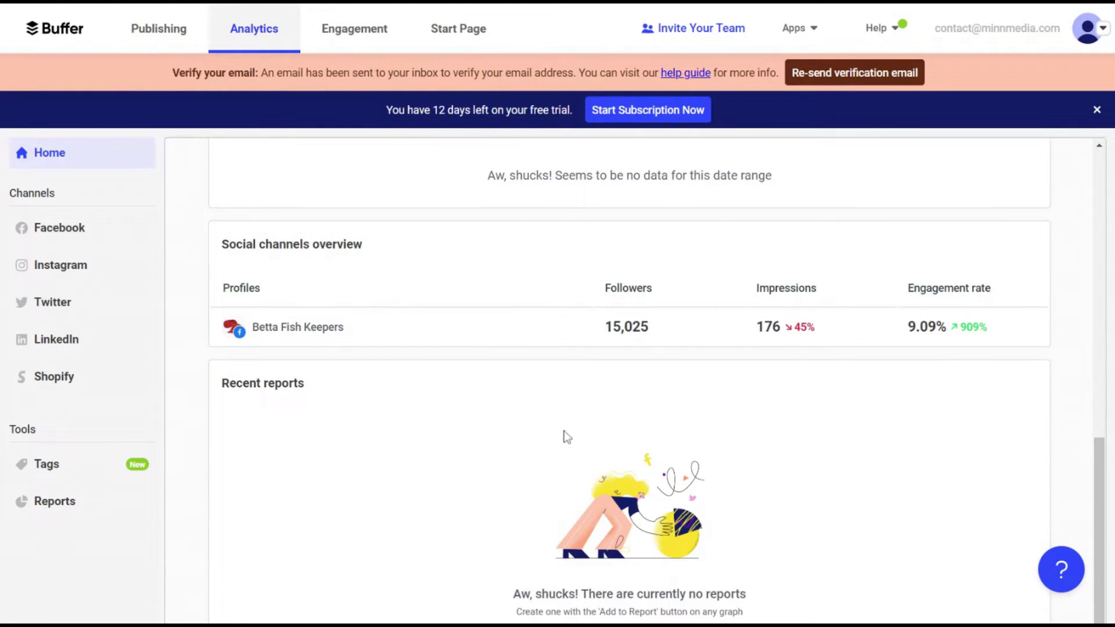
- View Betta Fish Keepers' Facebook audience: top group Male 25–34, top place Quezon City
click(104, 229)
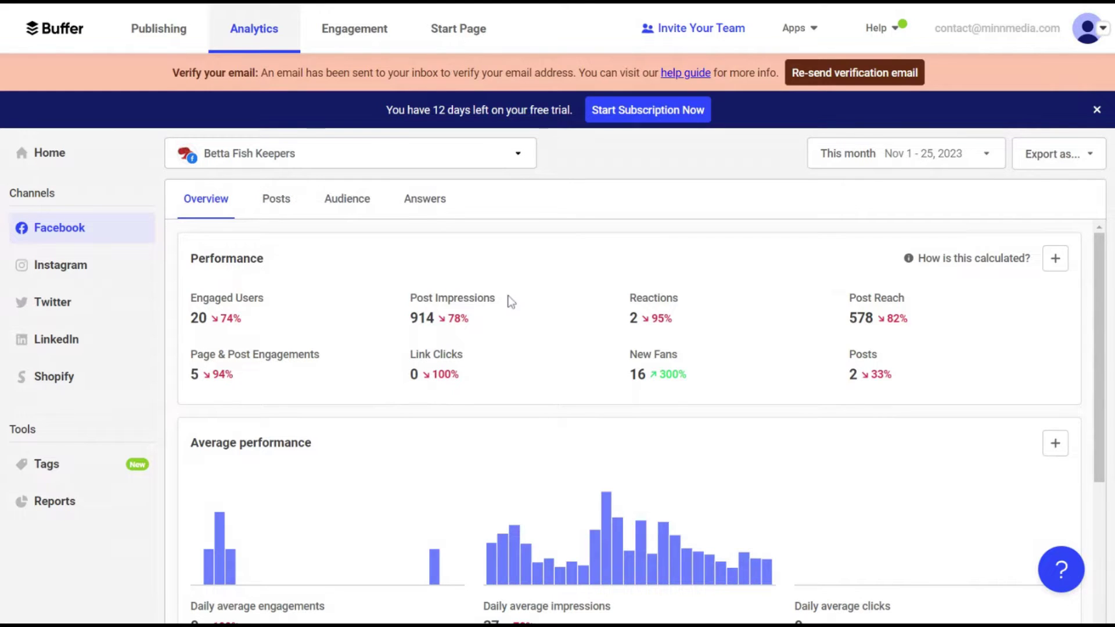
scroll(510, 300, down, 2)
scroll(510, 300, down, 2)
scroll(509, 301, down, 2)
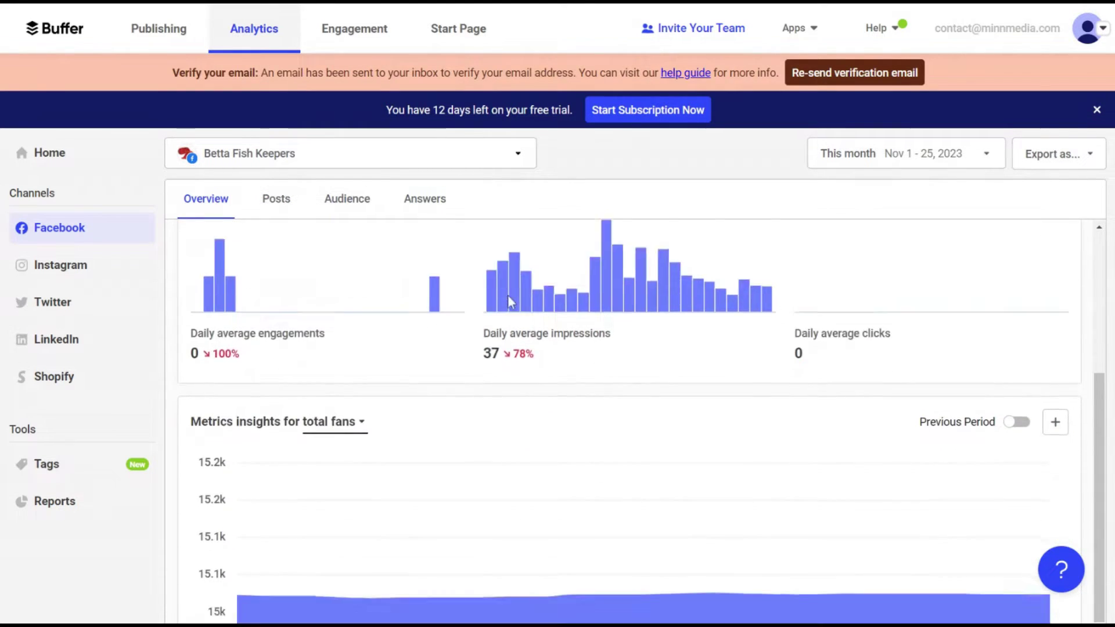
scroll(508, 295, down, 2)
scroll(508, 294, down, 1)
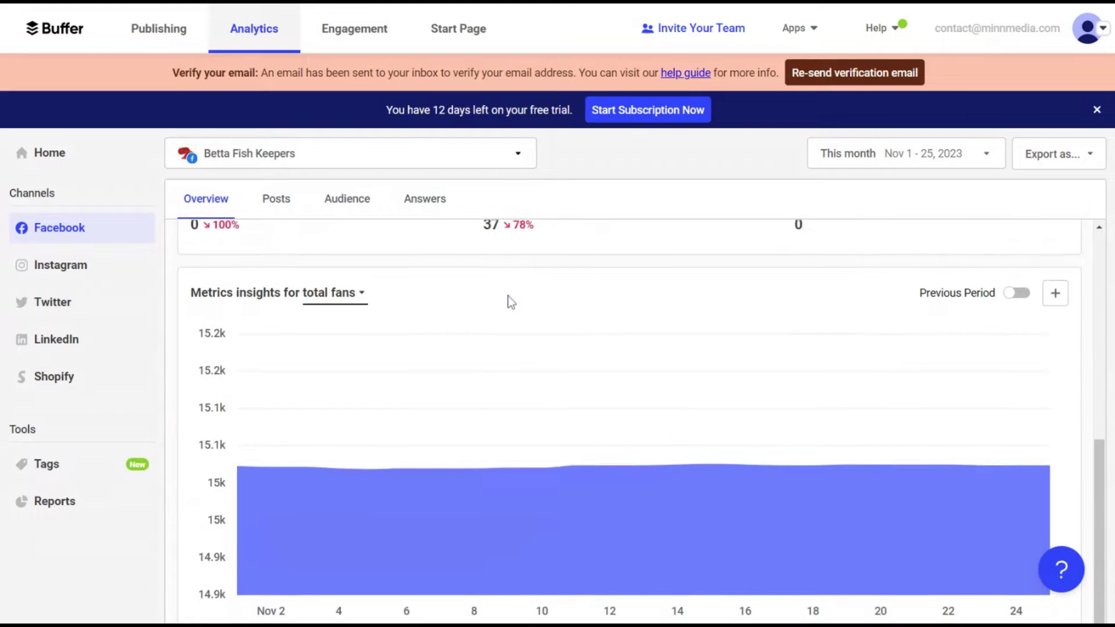
scroll(510, 301, down, 1)
scroll(510, 305, up, 4)
scroll(511, 305, up, 4)
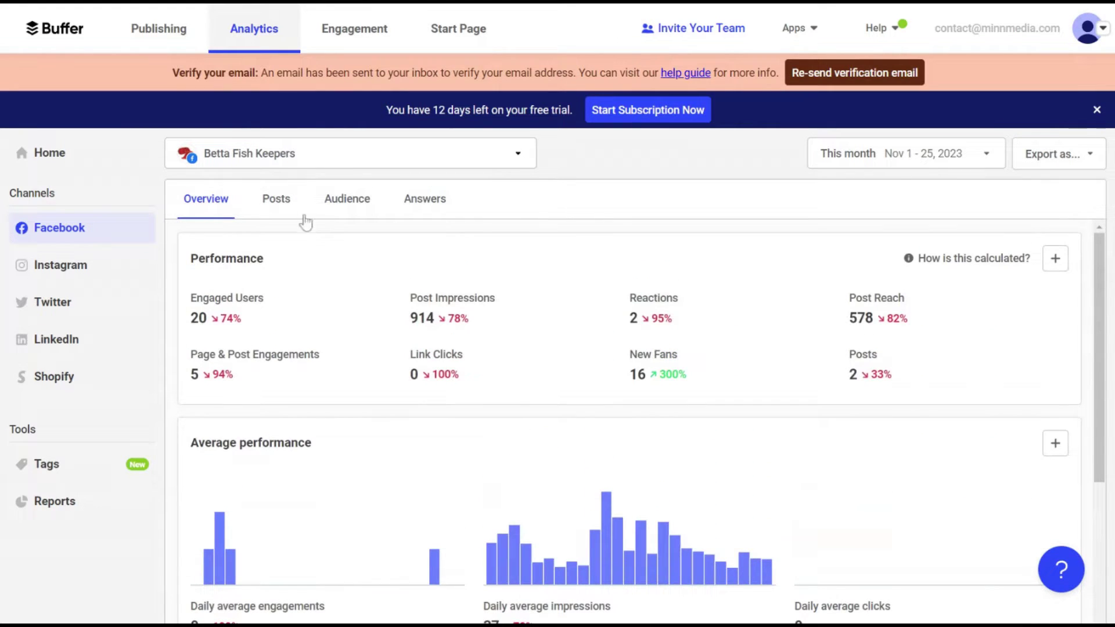
click(347, 199)
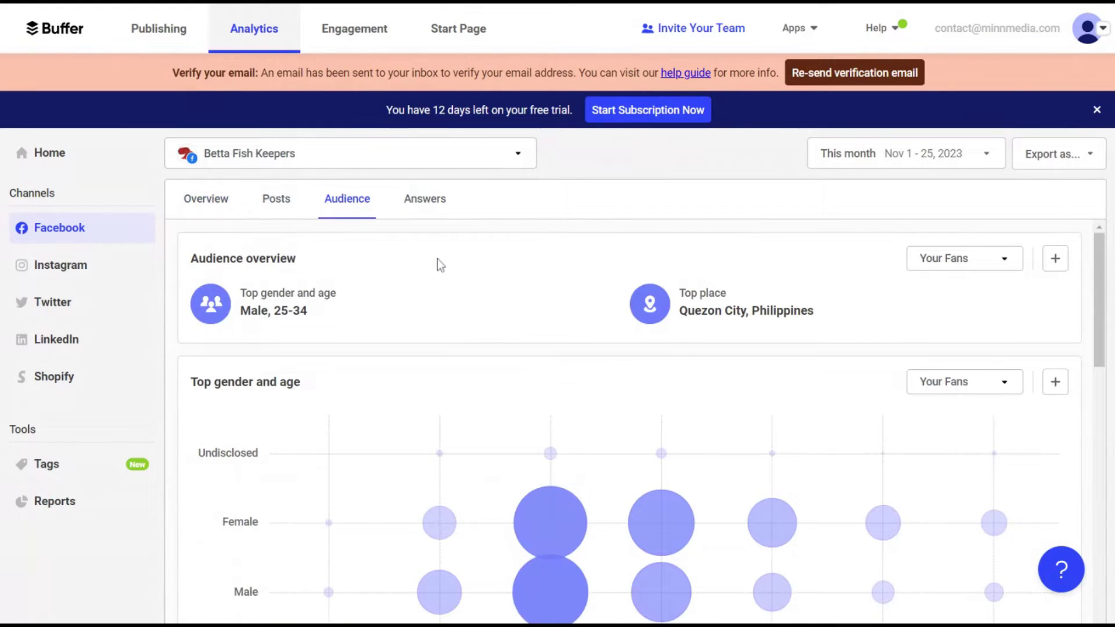
scroll(438, 259, down, 3)
scroll(437, 259, down, 2)
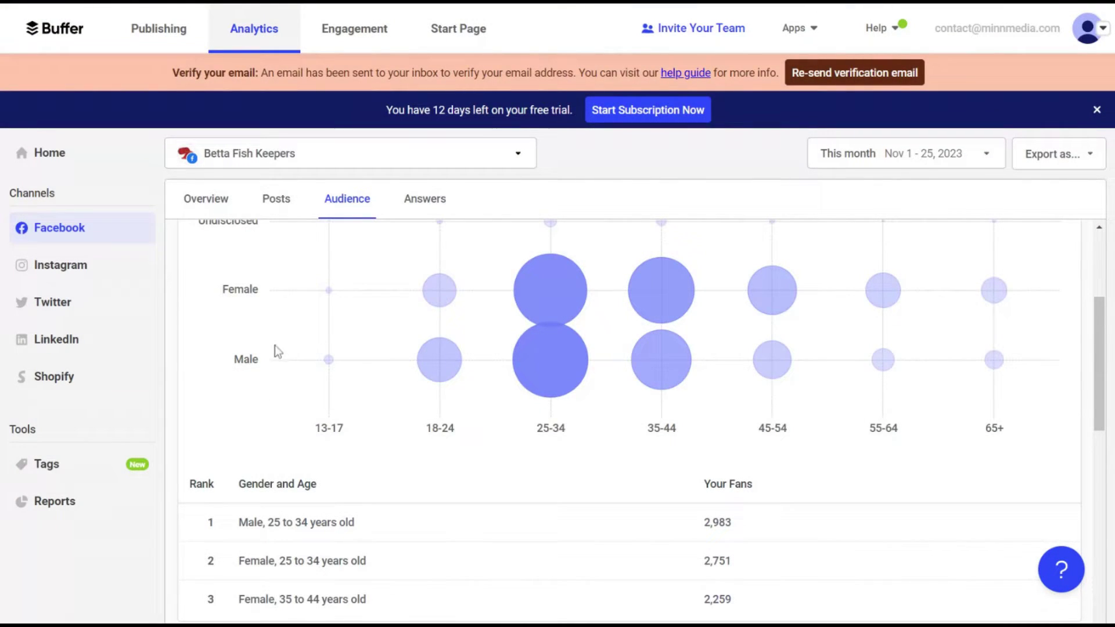
scroll(312, 363, up, 5)
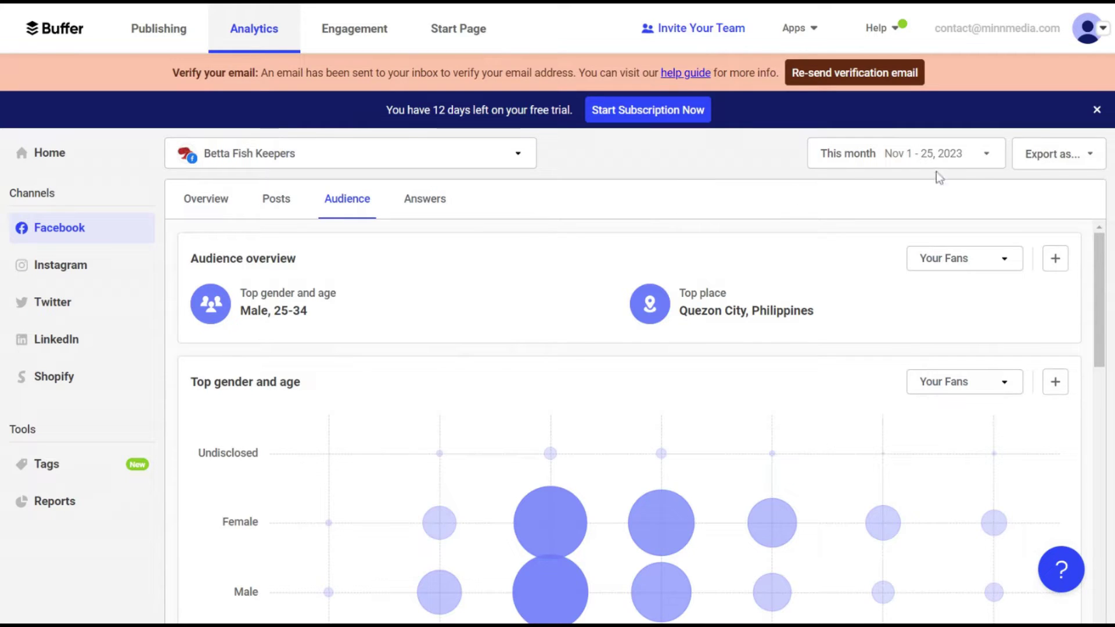
click(1091, 155)
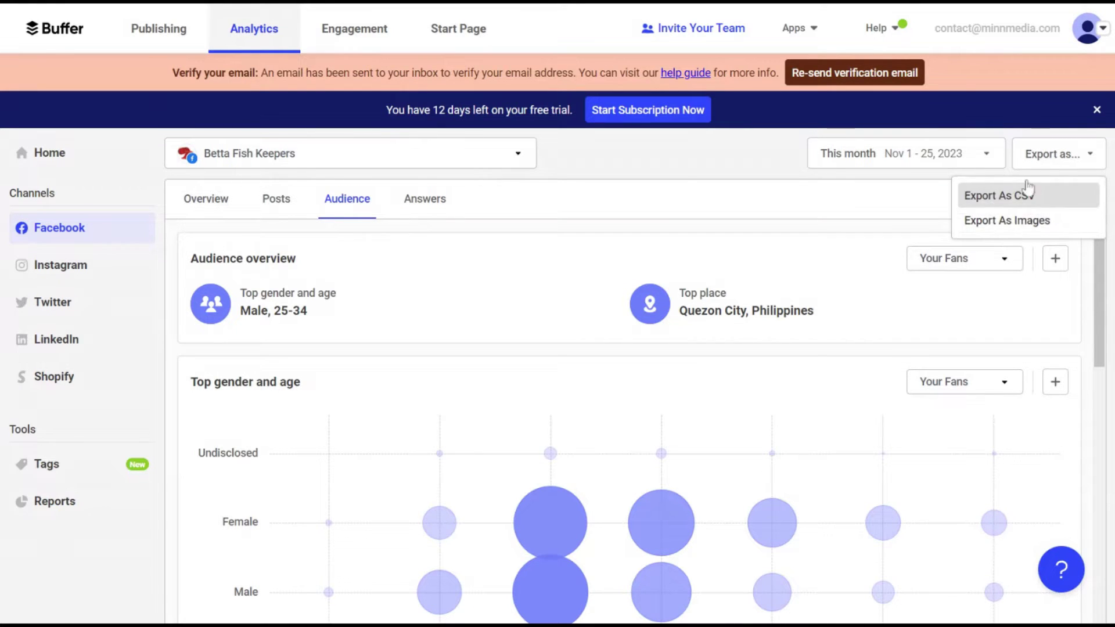
click(672, 178)
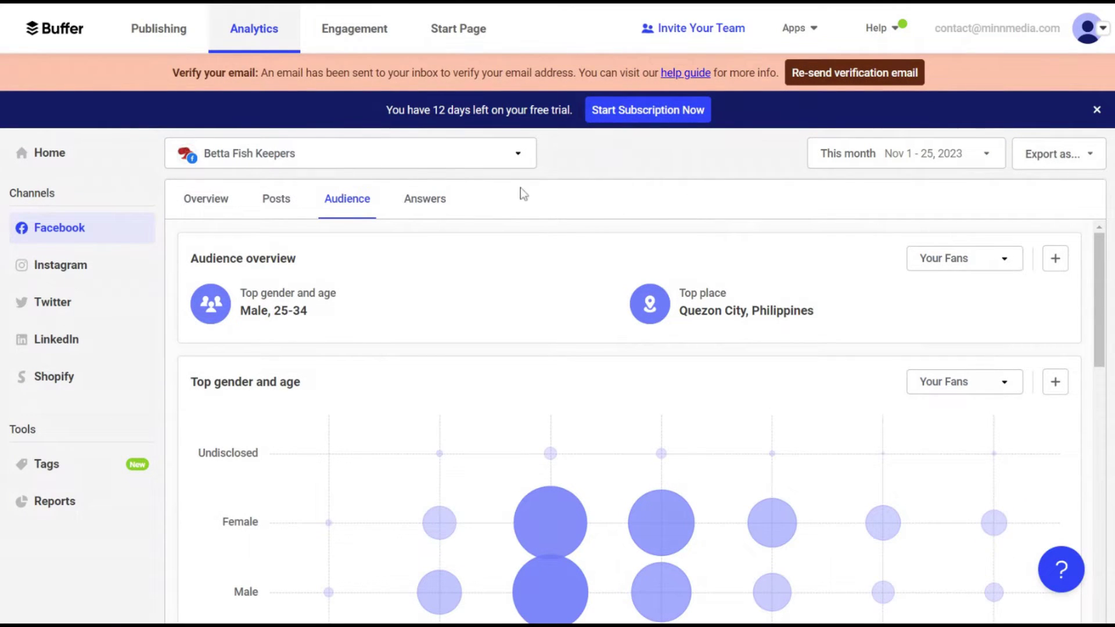
click(458, 29)
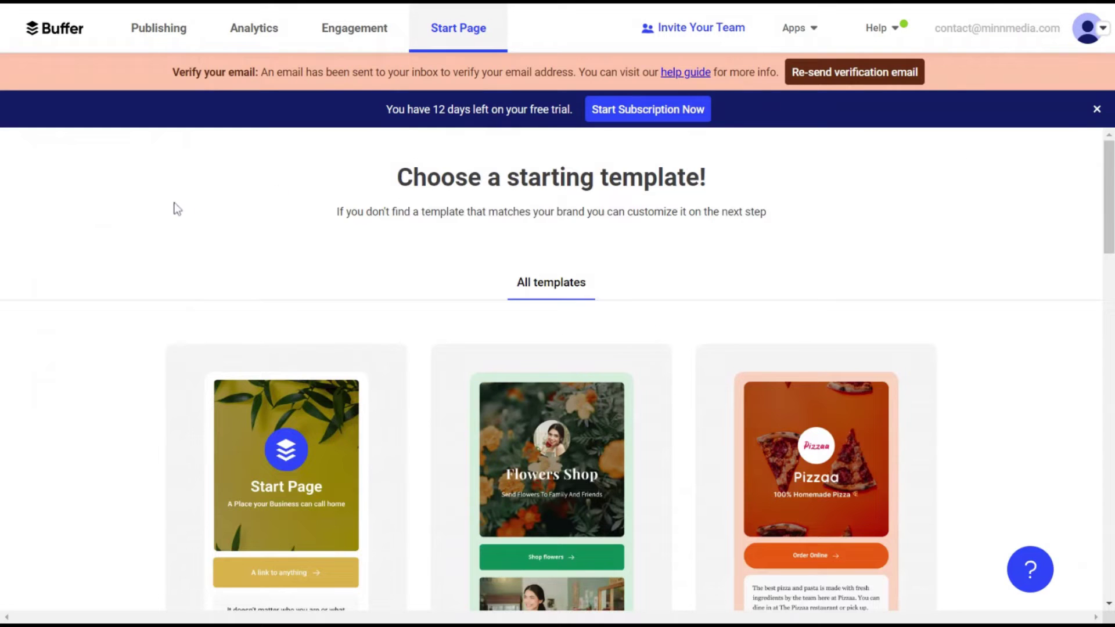
scroll(114, 284, down, 2)
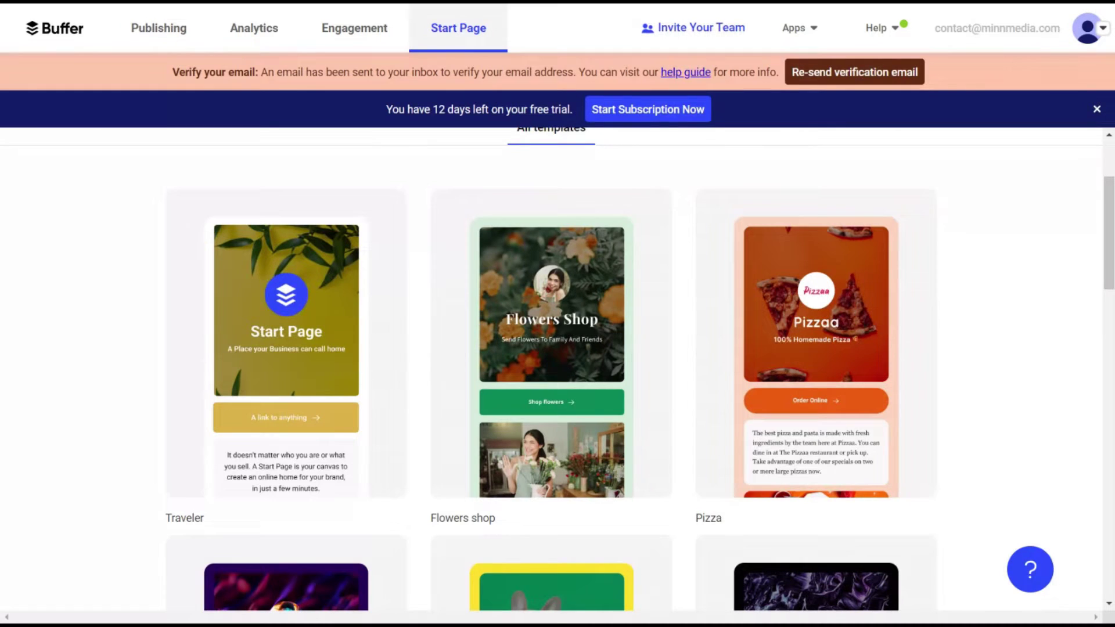
scroll(117, 288, down, 1)
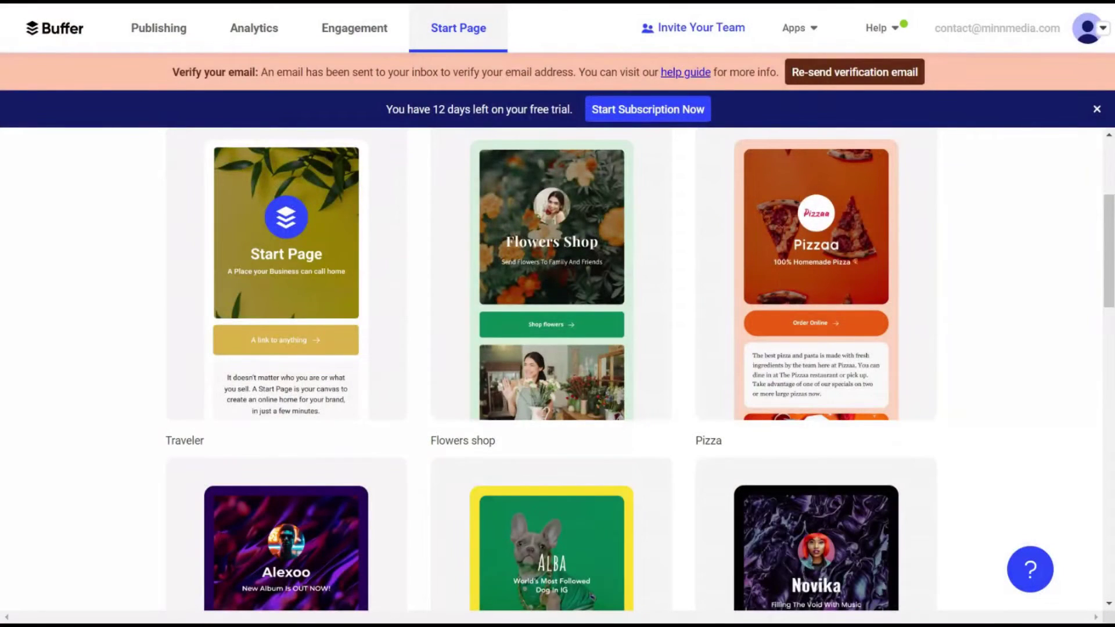
scroll(170, 354, down, 3)
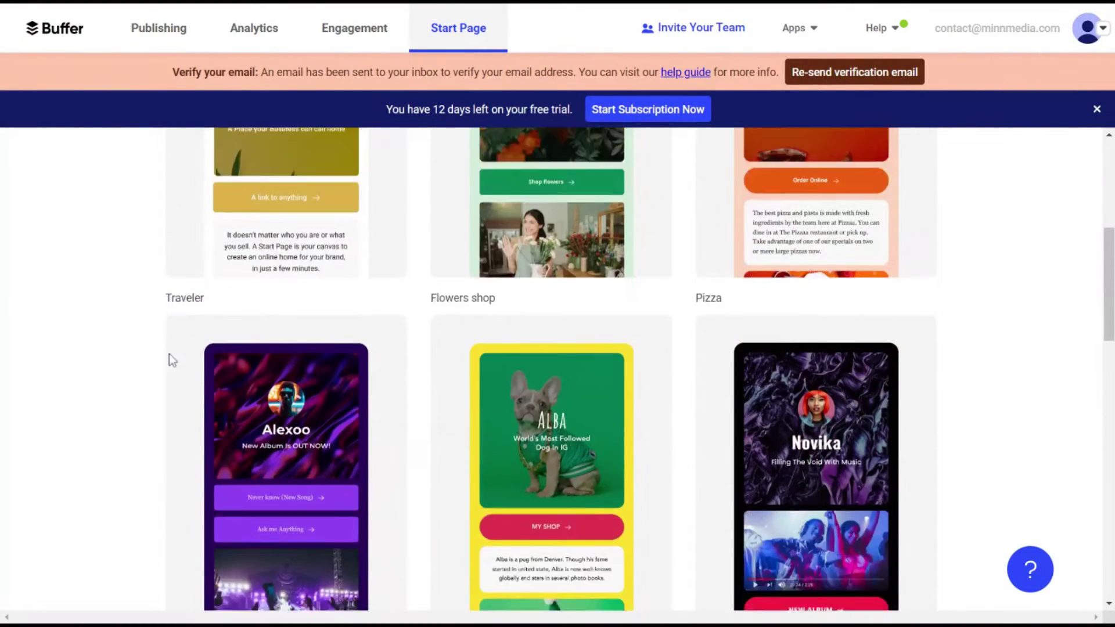
scroll(171, 354, down, 3)
scroll(173, 353, down, 3)
scroll(174, 355, down, 3)
scroll(177, 357, up, 3)
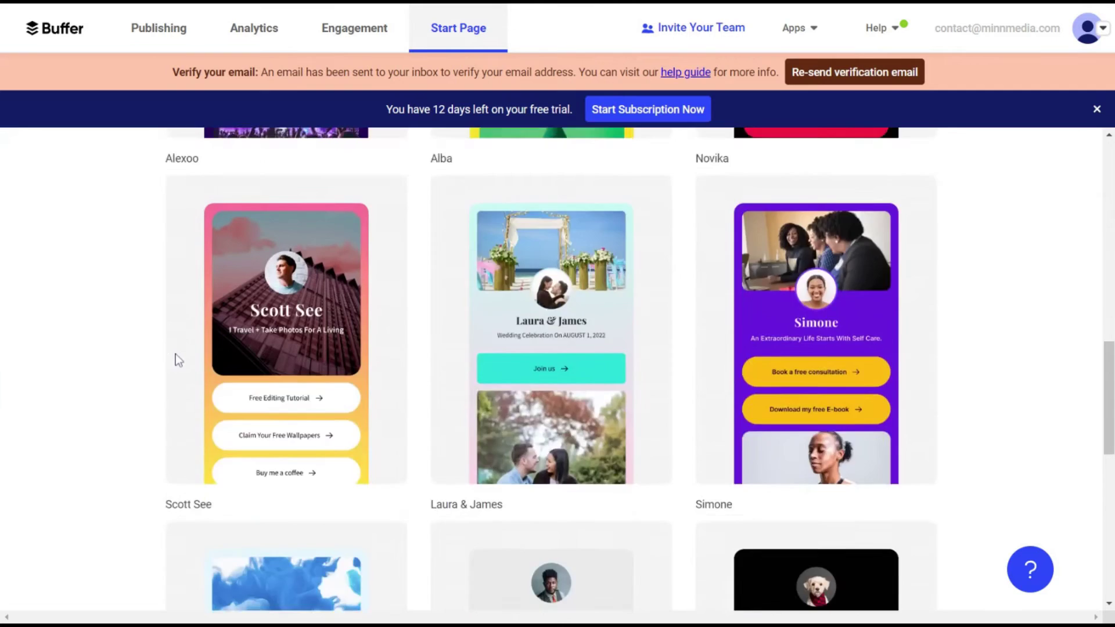
scroll(177, 353, up, 3)
scroll(177, 350, up, 3)
scroll(183, 351, up, 3)
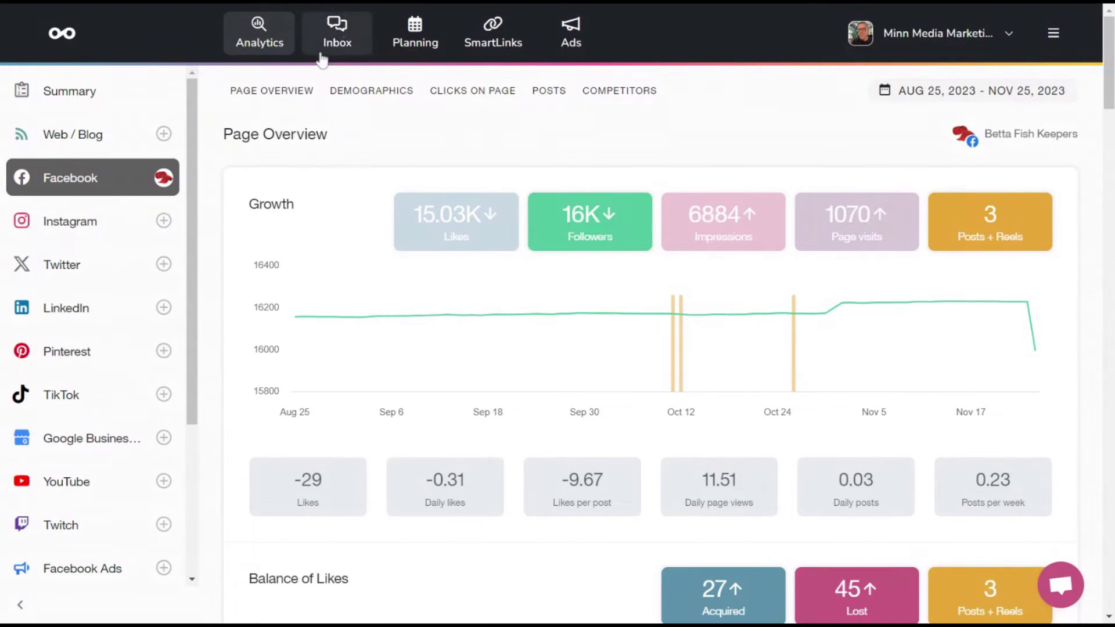
scroll(549, 322, down, 1)
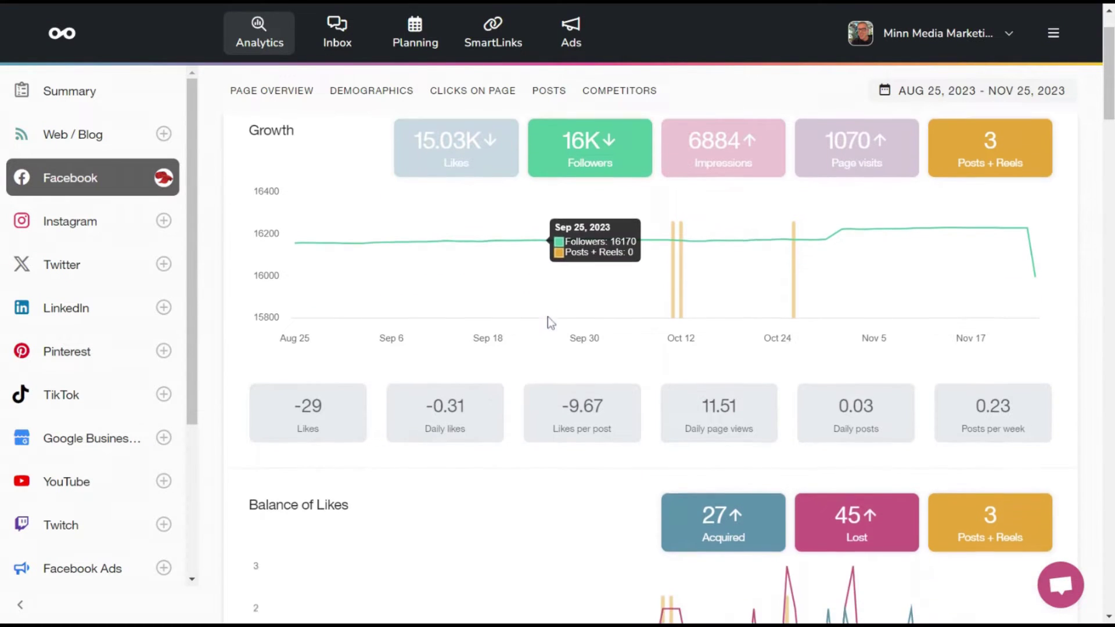
scroll(548, 322, down, 3)
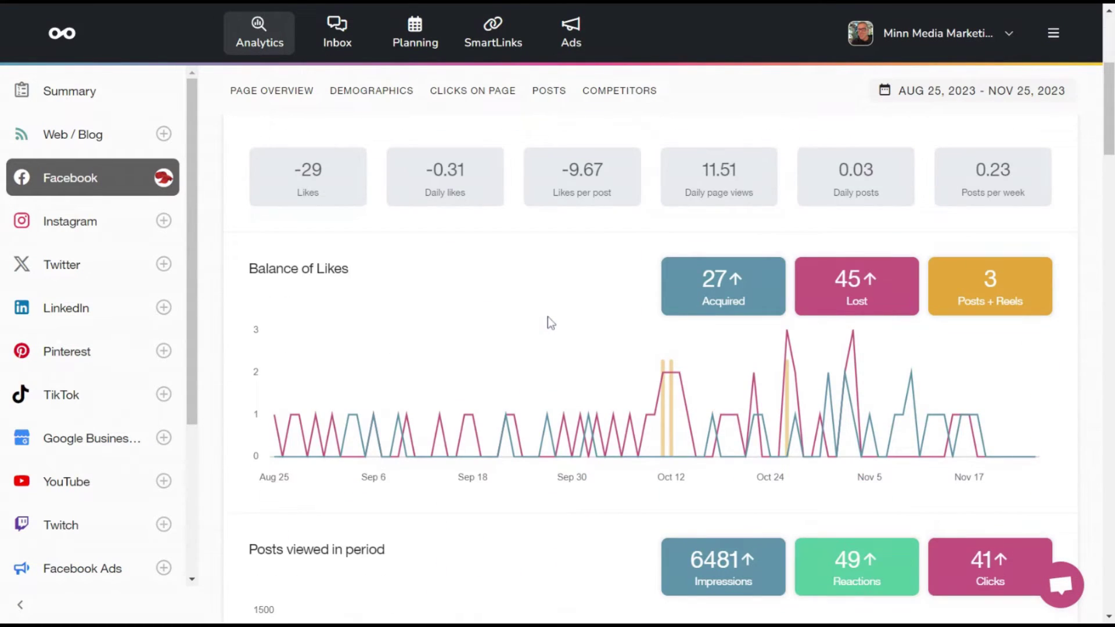
scroll(548, 322, down, 3)
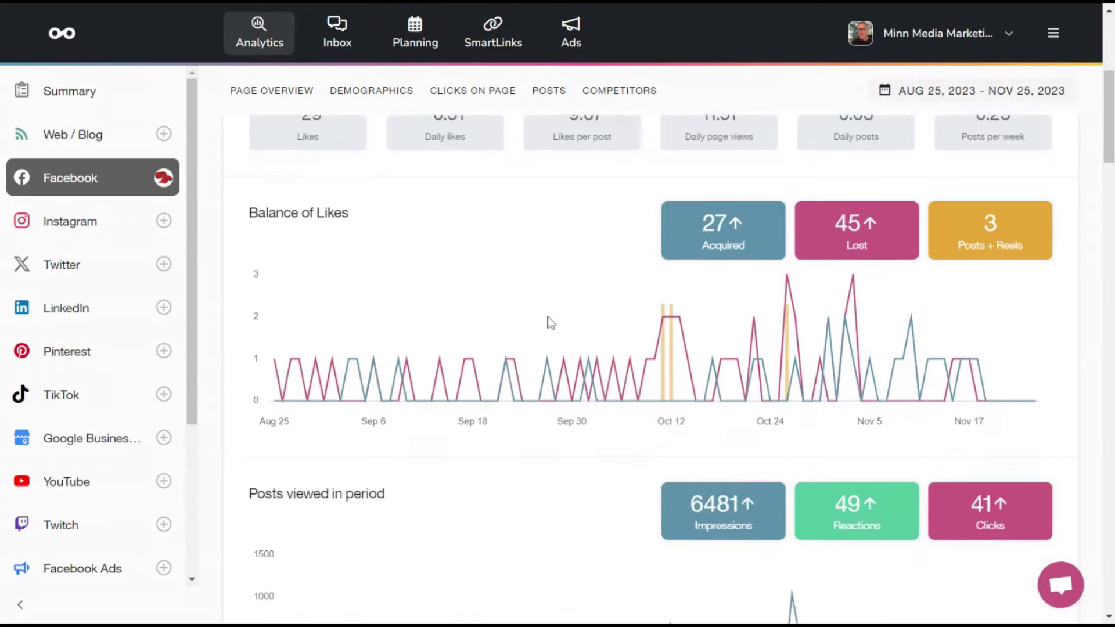
scroll(548, 323, down, 3)
scroll(549, 323, down, 3)
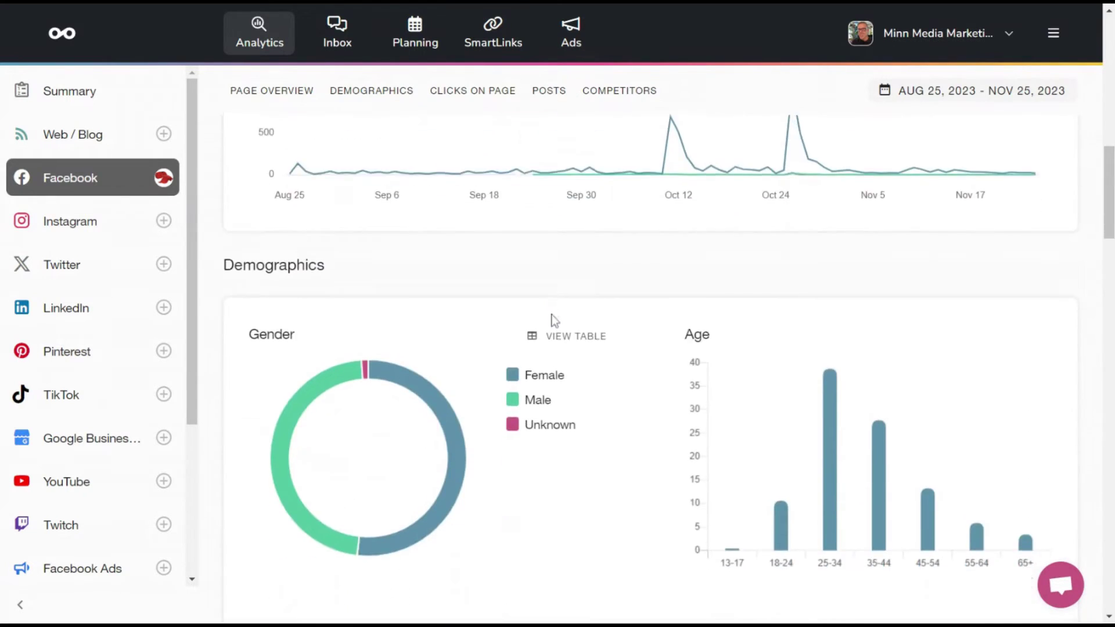
scroll(548, 322, down, 3)
scroll(548, 323, down, 3)
scroll(551, 318, down, 3)
scroll(552, 318, down, 3)
scroll(551, 317, down, 3)
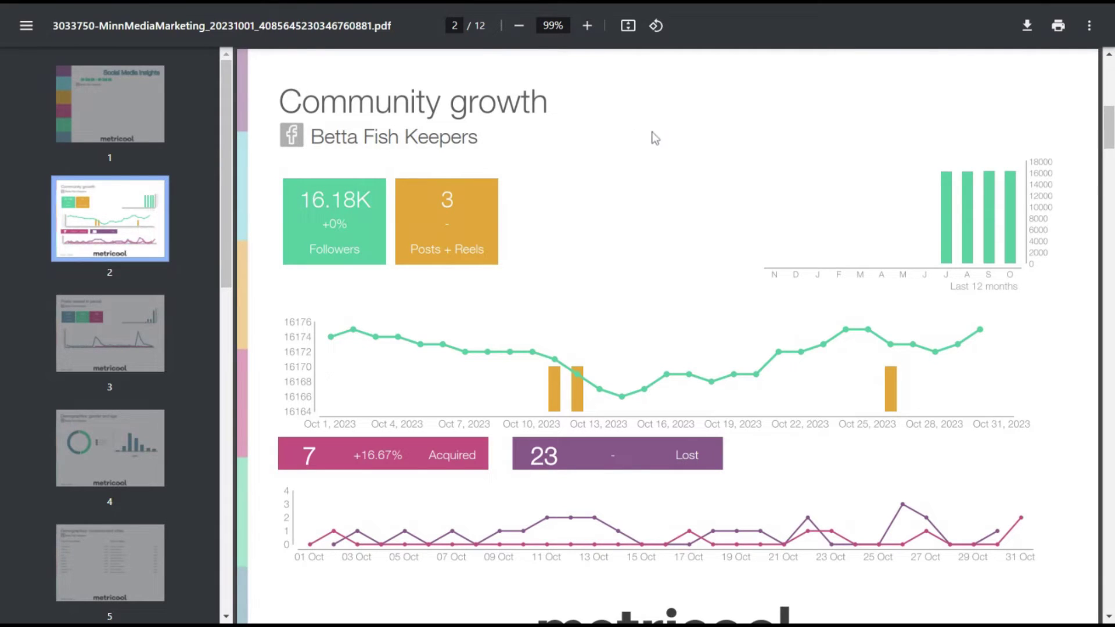
scroll(640, 202, down, 2)
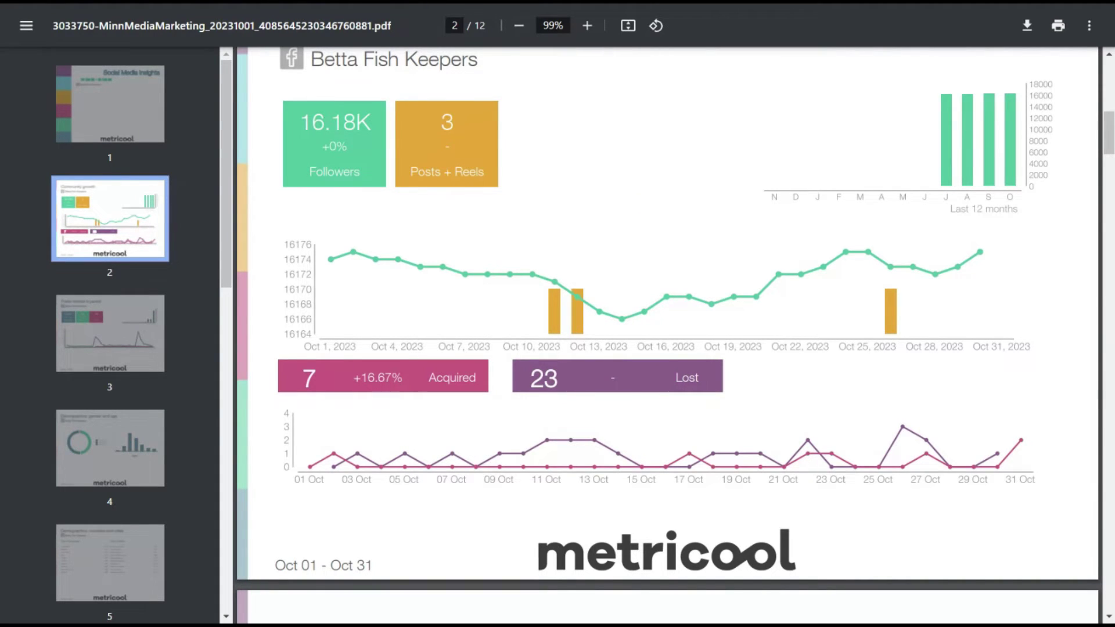
scroll(641, 202, down, 3)
scroll(640, 203, down, 3)
scroll(640, 203, down, 2)
scroll(640, 203, down, 2)
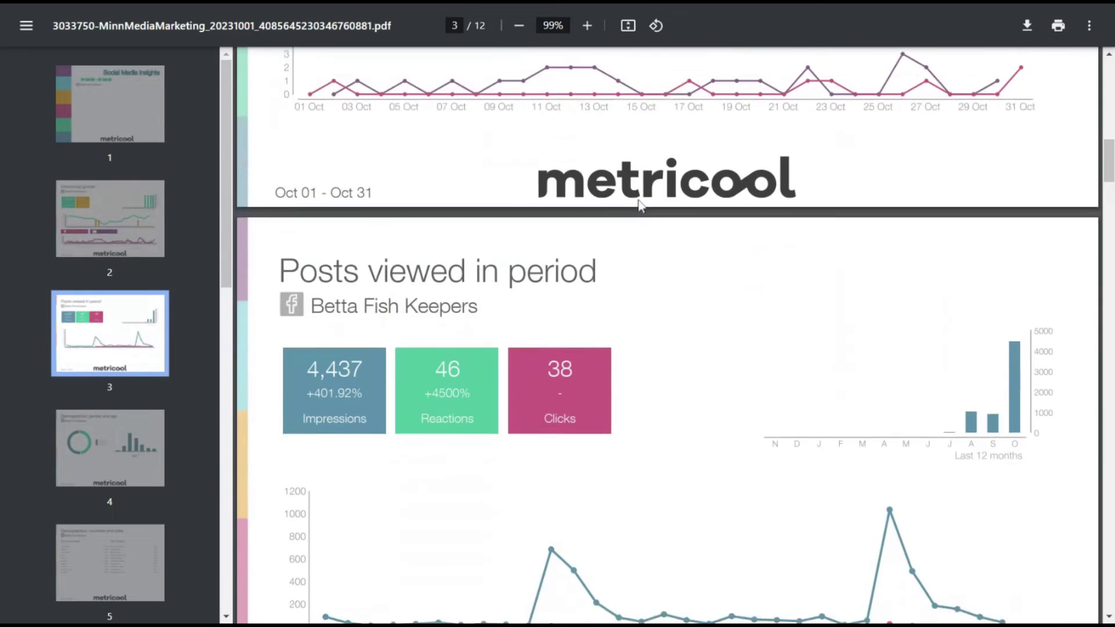
scroll(640, 203, down, 3)
scroll(640, 202, down, 1)
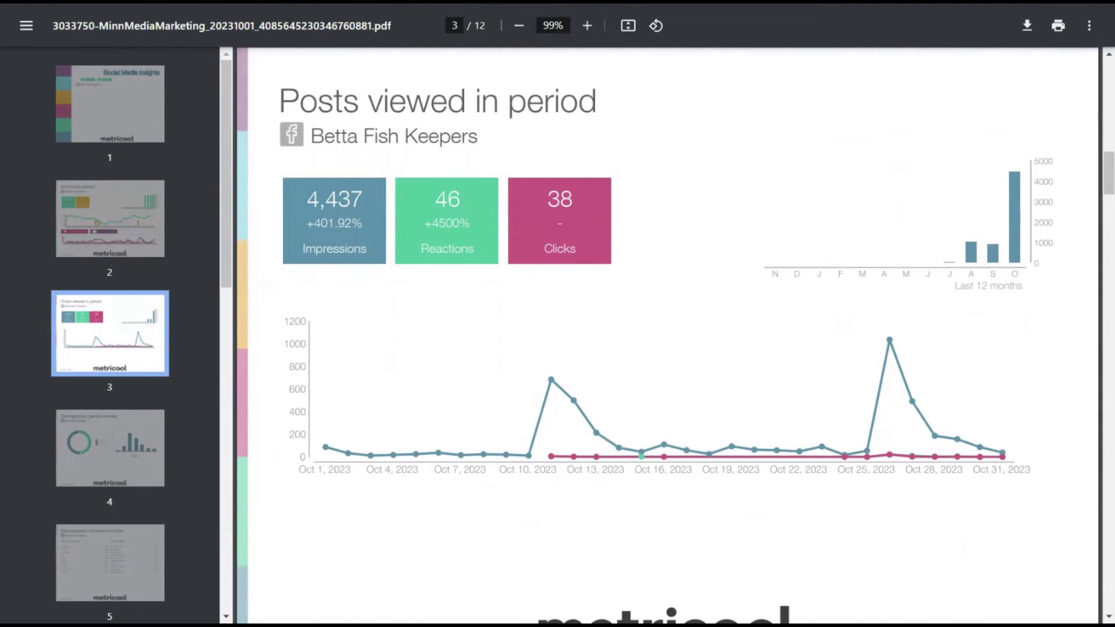
scroll(641, 203, down, 3)
scroll(640, 203, down, 2)
scroll(640, 203, down, 3)
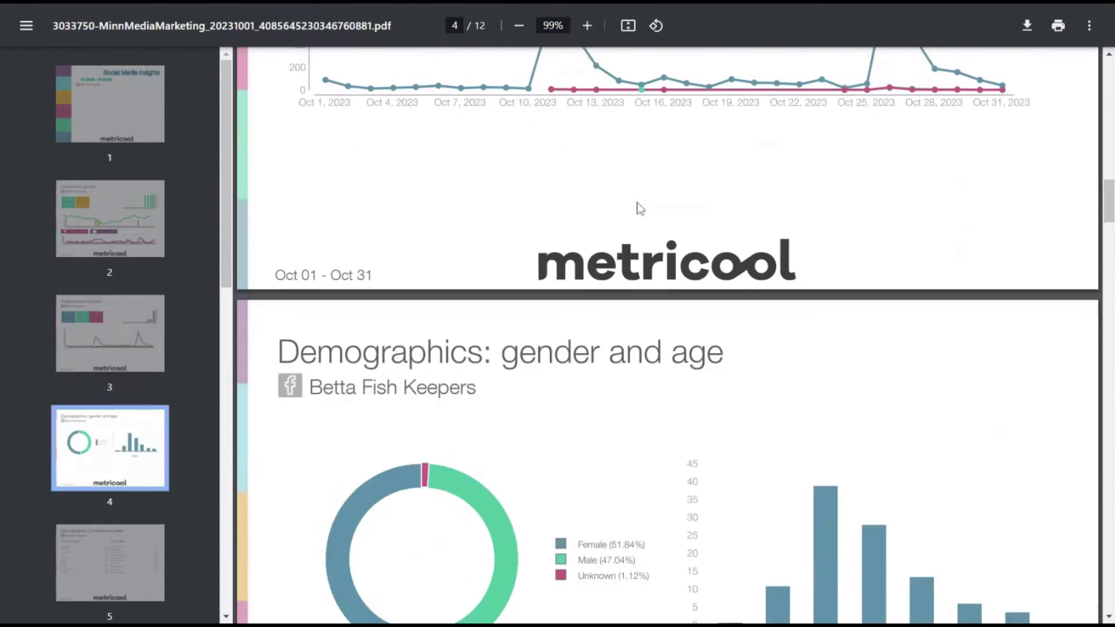
scroll(640, 203, down, 1)
scroll(639, 203, down, 2)
scroll(640, 203, down, 2)
scroll(637, 202, down, 4)
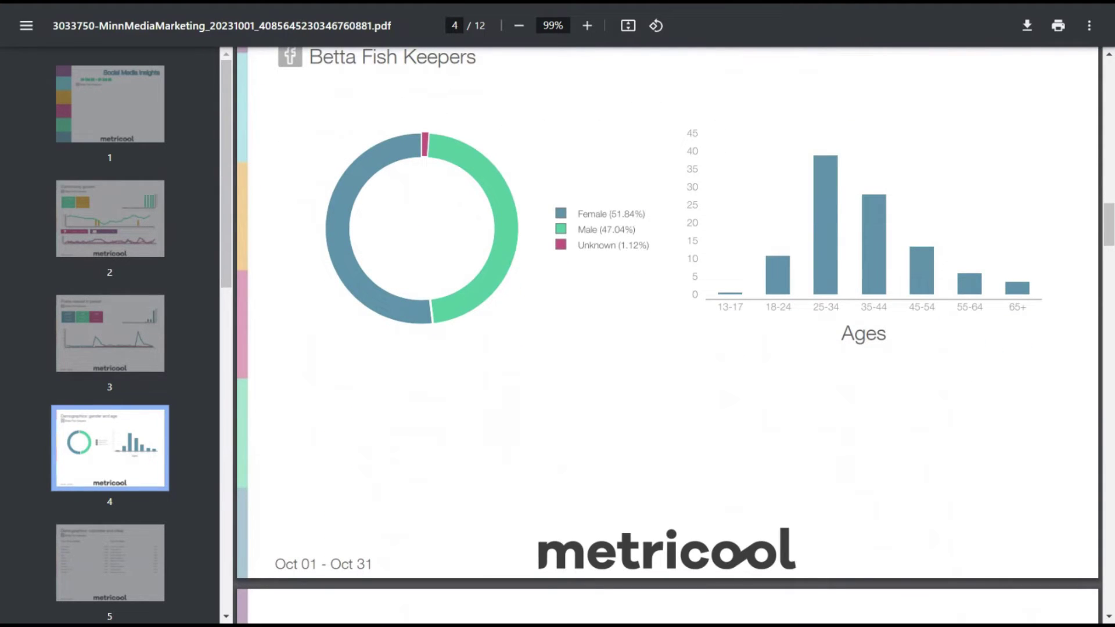
scroll(636, 203, down, 3)
scroll(637, 203, down, 2)
scroll(637, 203, down, 1)
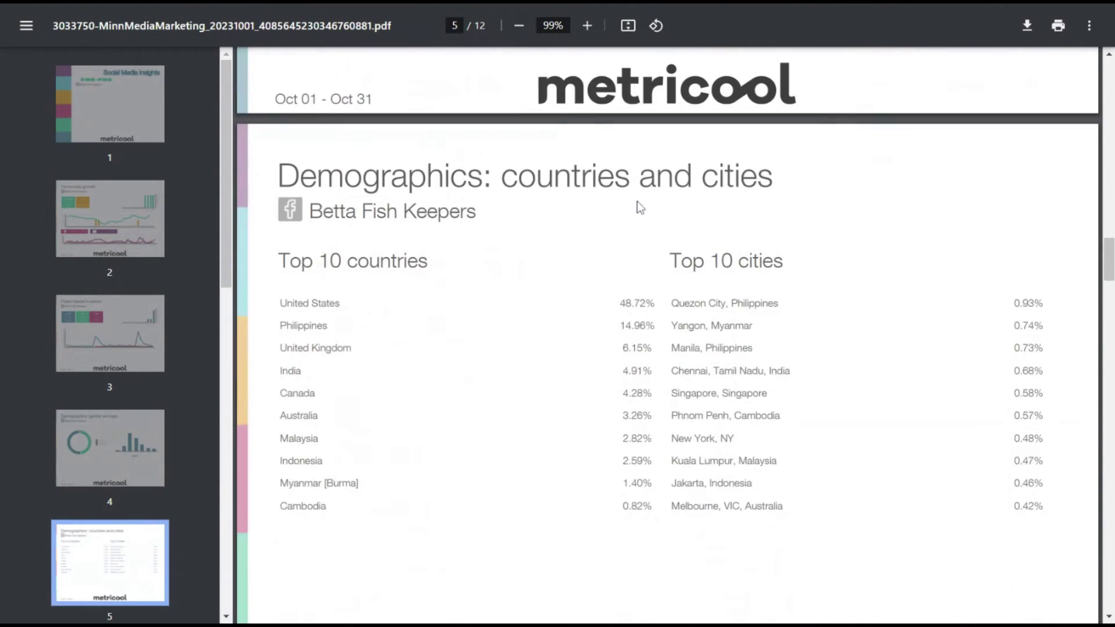
scroll(636, 202, down, 4)
scroll(637, 201, down, 4)
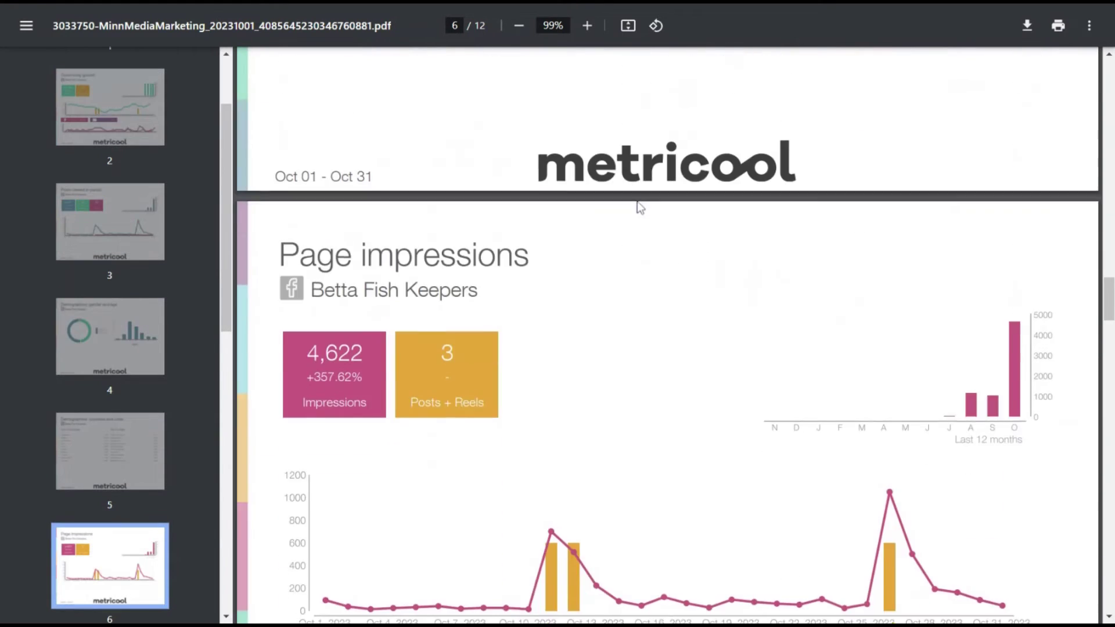
scroll(637, 201, down, 1)
scroll(637, 201, down, 1)
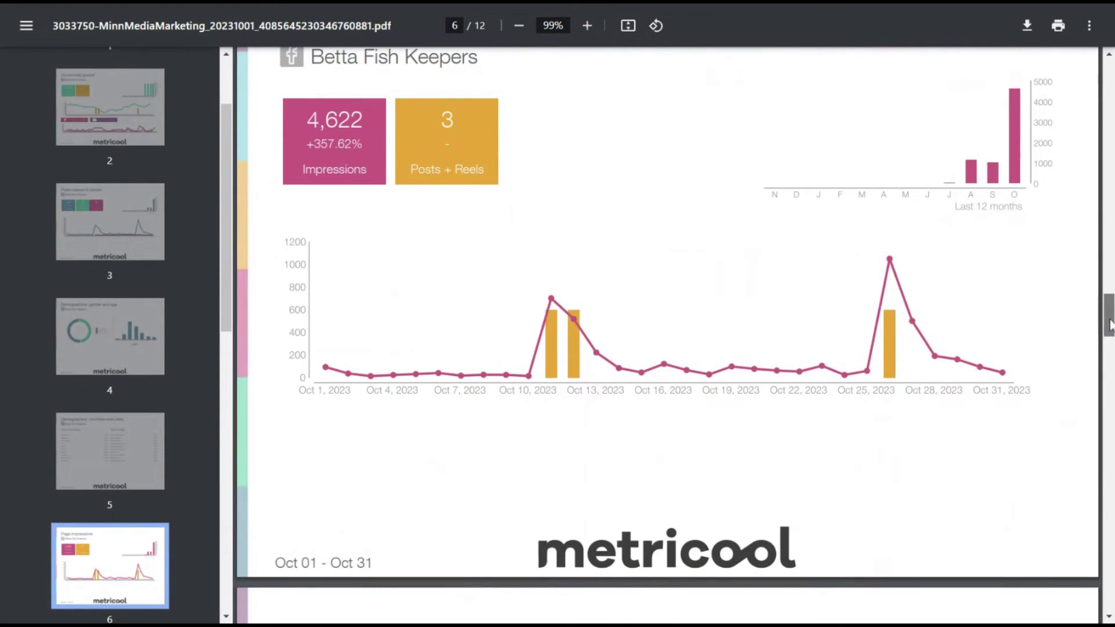
drag(1108, 322, 1108, 74)
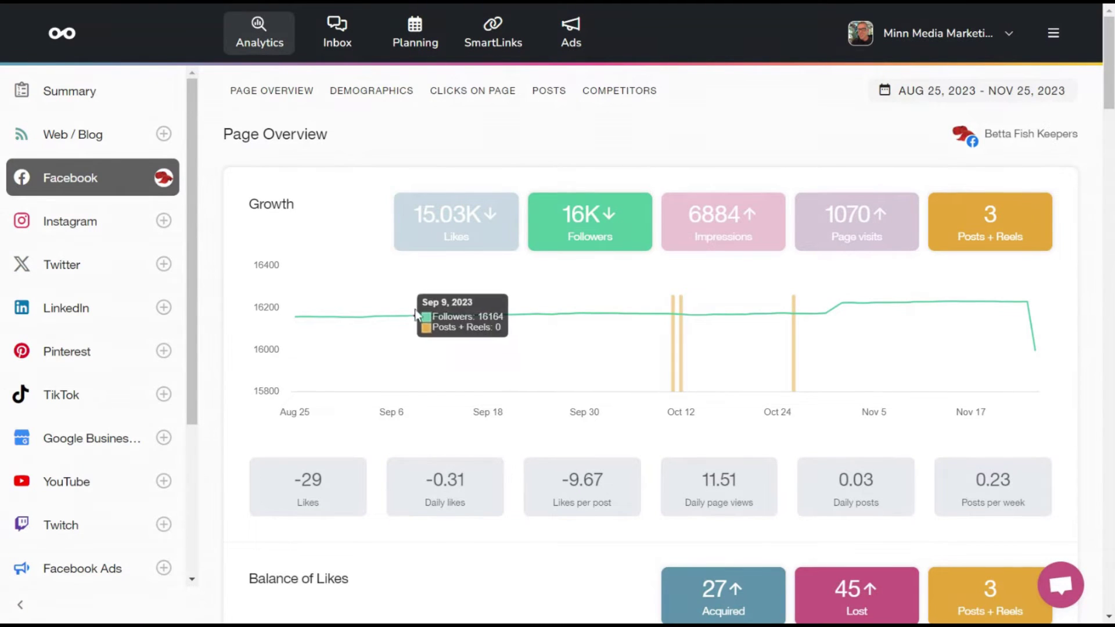
scroll(430, 325, down, 5)
scroll(430, 325, down, 5)
scroll(429, 325, down, 3)
scroll(430, 325, up, 5)
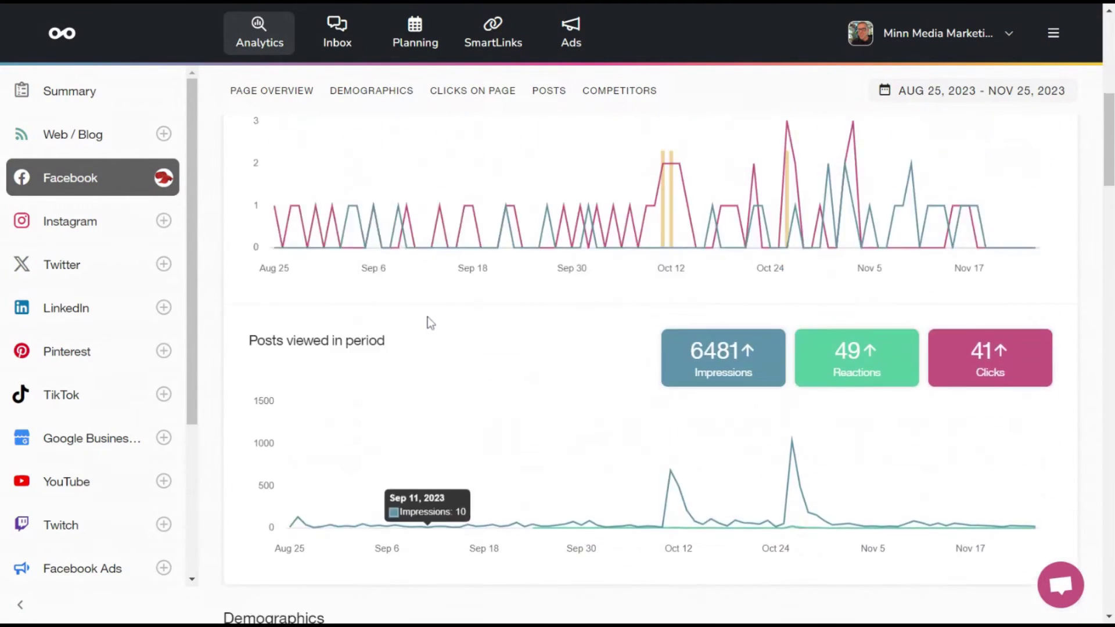
scroll(429, 325, up, 5)
scroll(430, 326, up, 4)
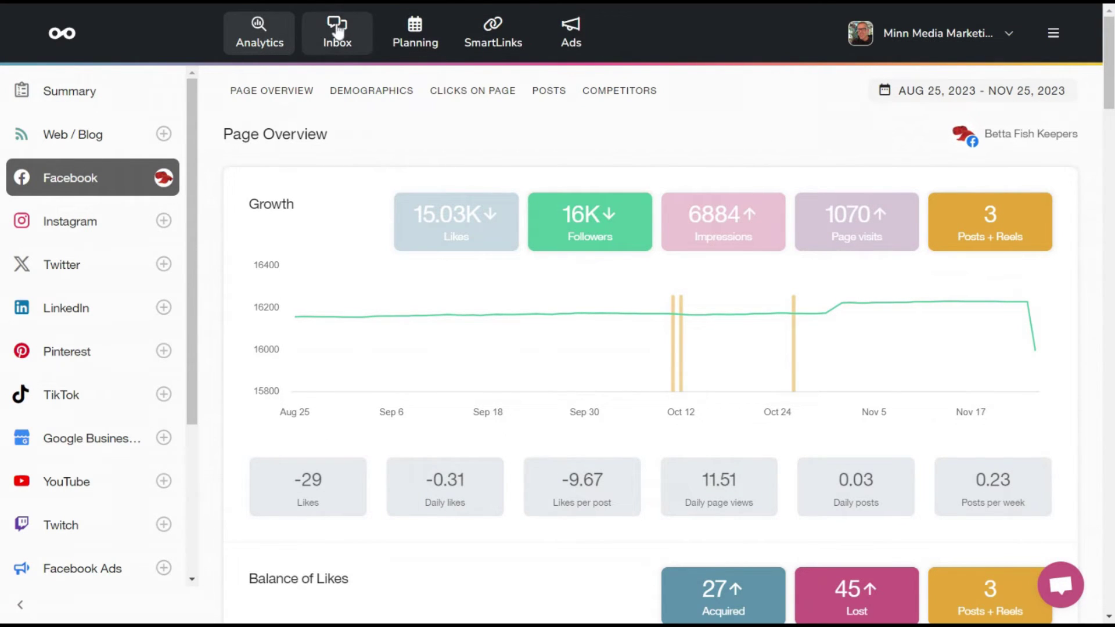
click(346, 44)
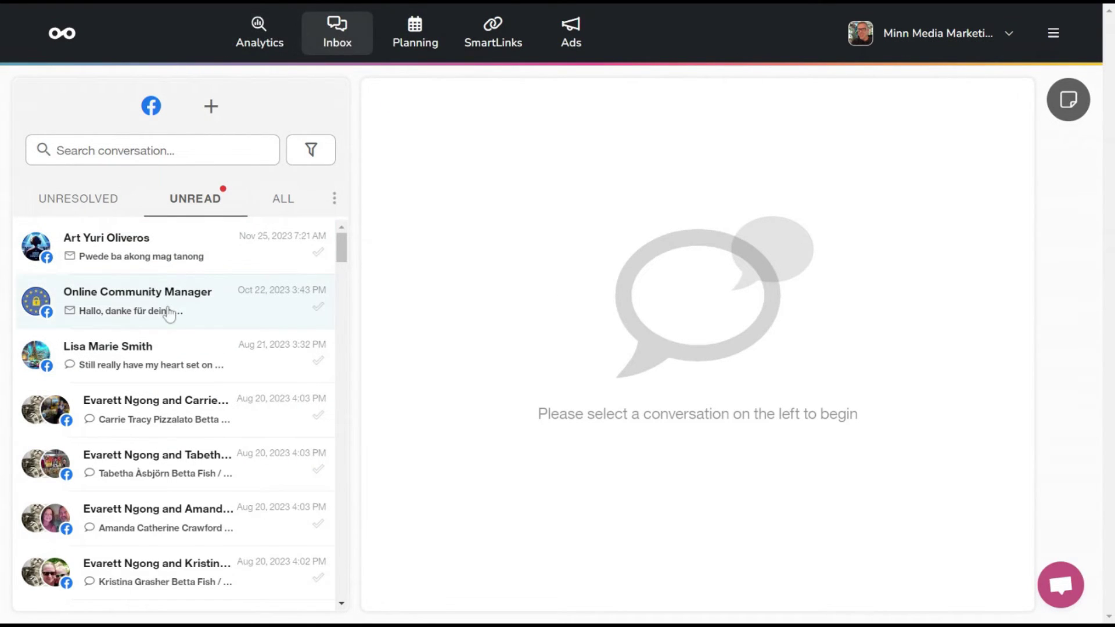
scroll(165, 313, down, 1)
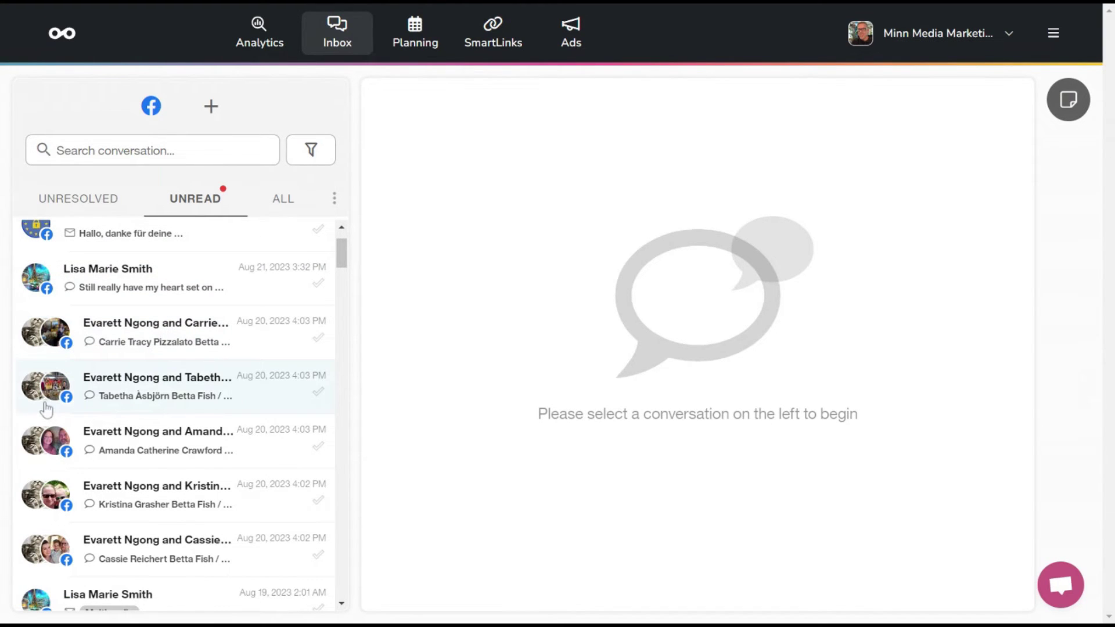
scroll(95, 426, up, 2)
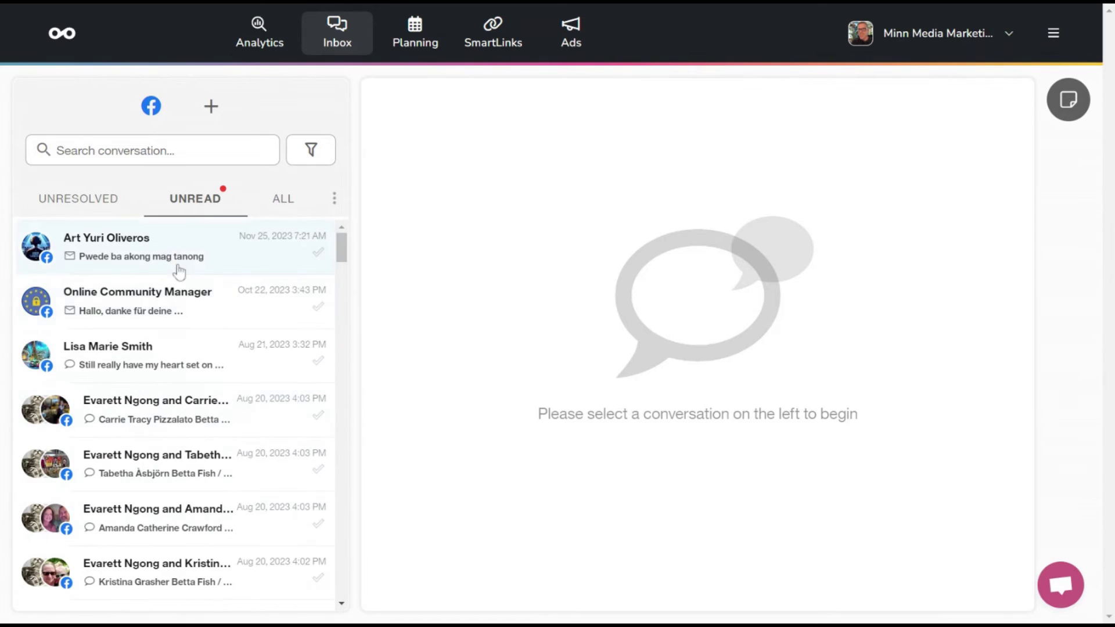
click(177, 358)
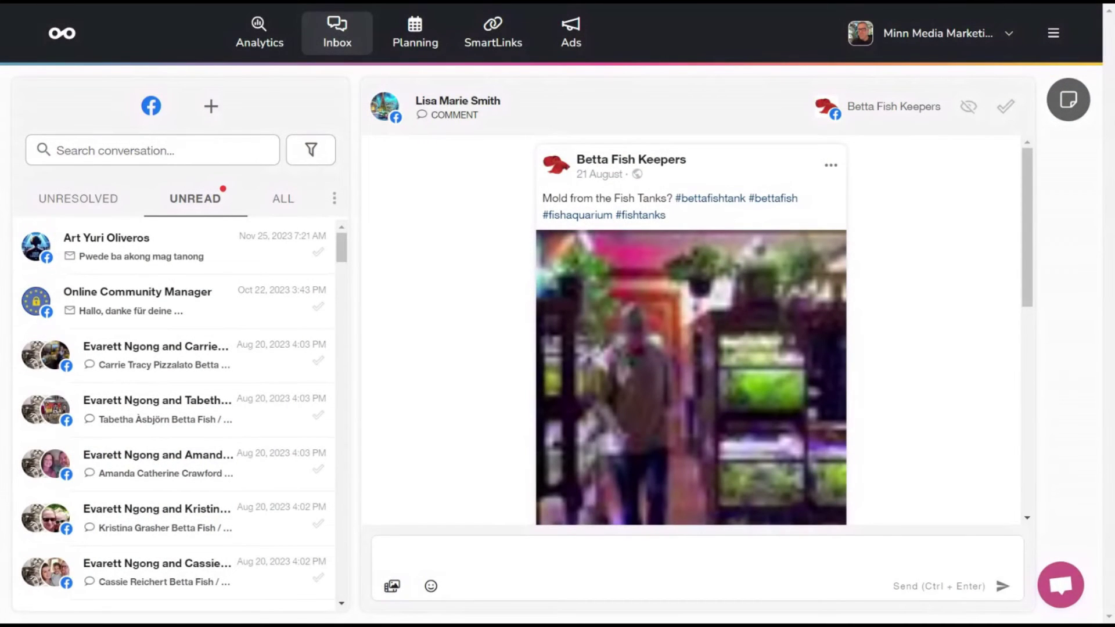
- Show the Nov 26–Dec 2, 2023 planning calendar, cancelling an unwritten Post draft
click(409, 33)
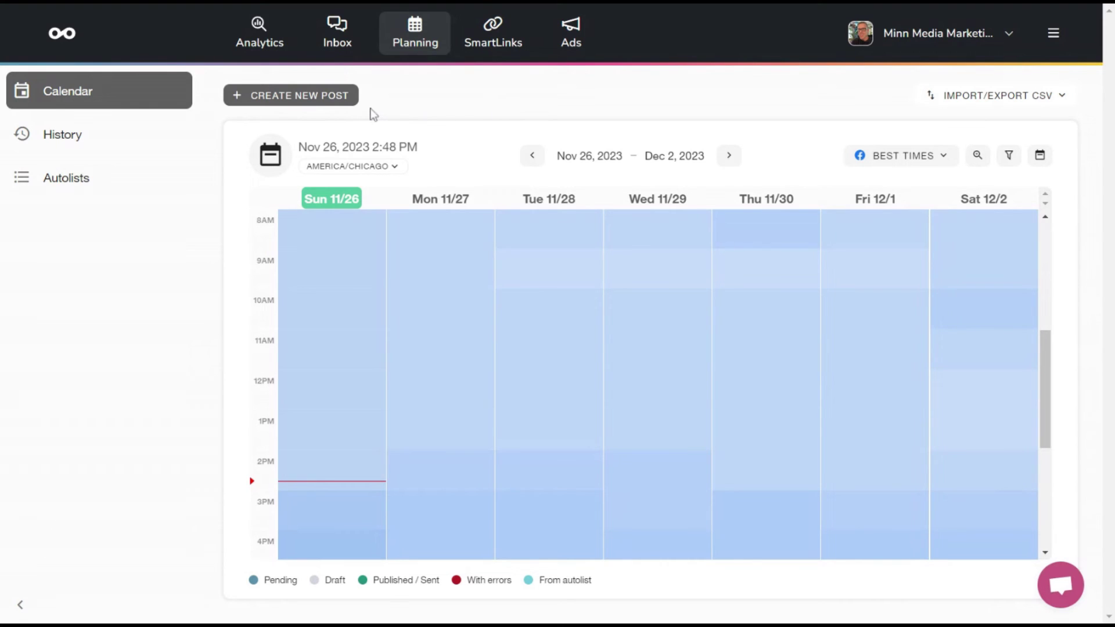
click(324, 103)
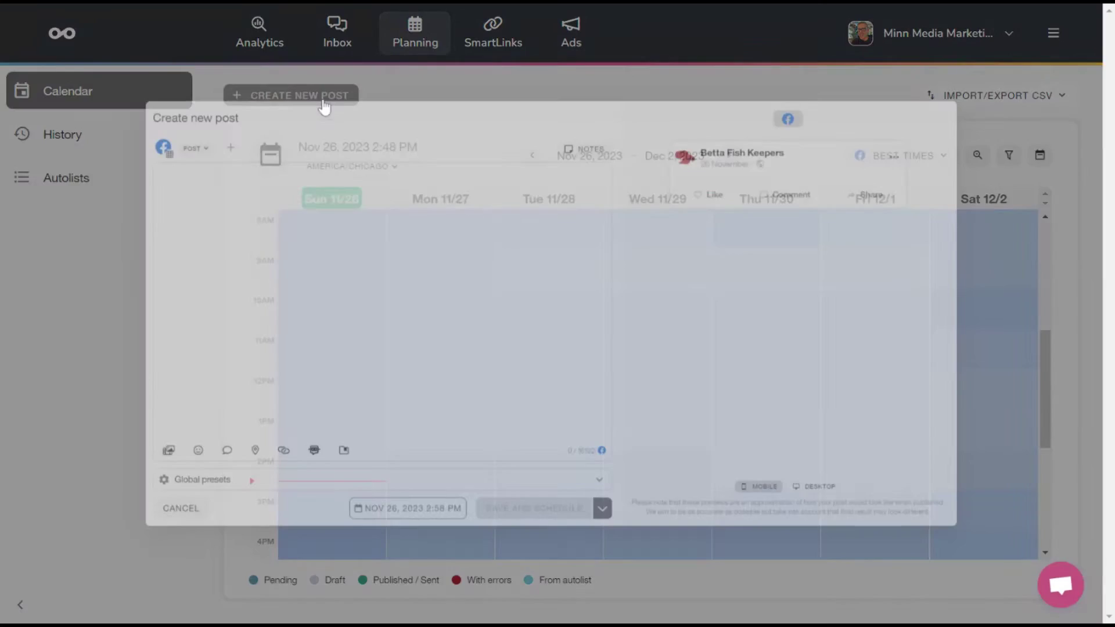
click(97, 98)
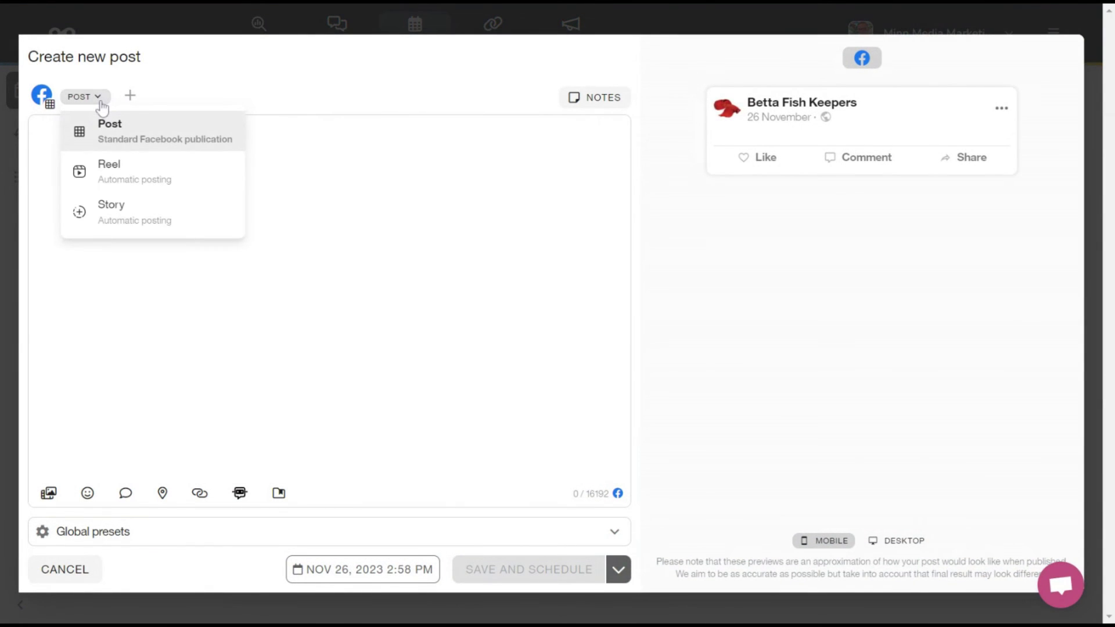
click(153, 131)
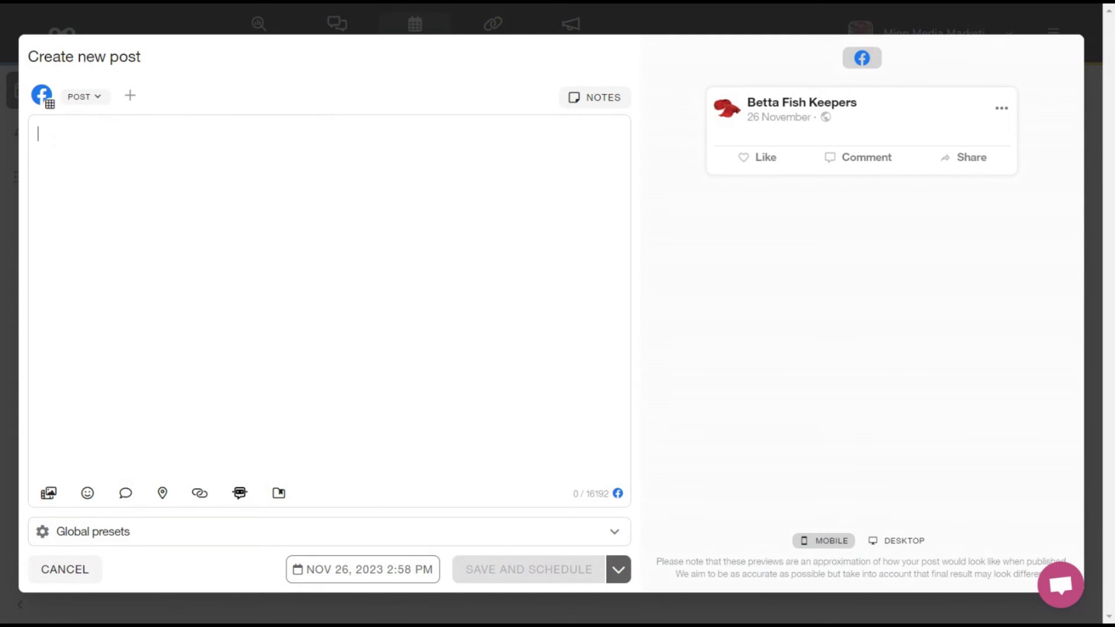
click(66, 569)
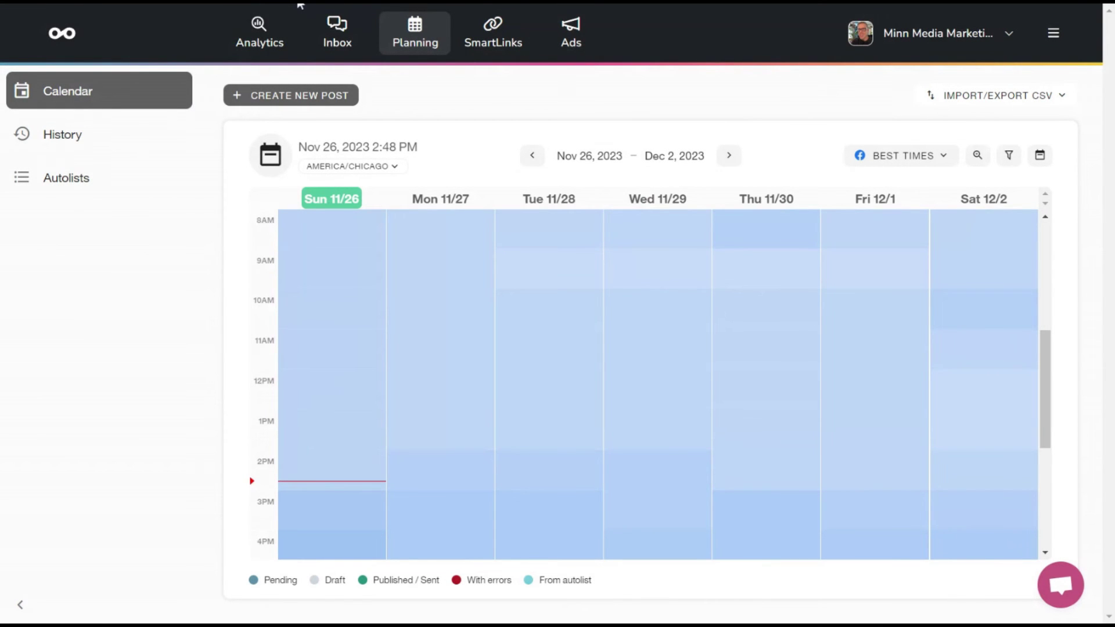